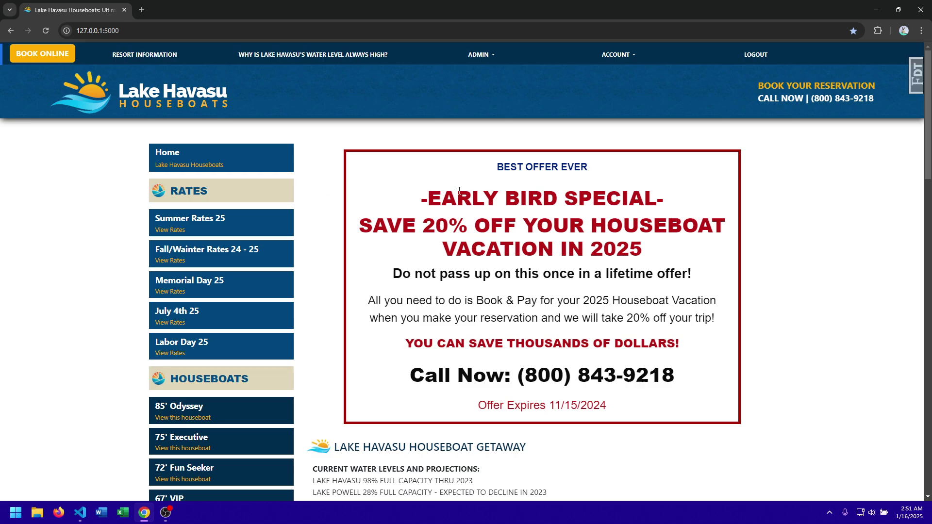
# Look through the home page's offers and houseboat listings down to the footer links
pyautogui.scroll(-12, 406, 186)
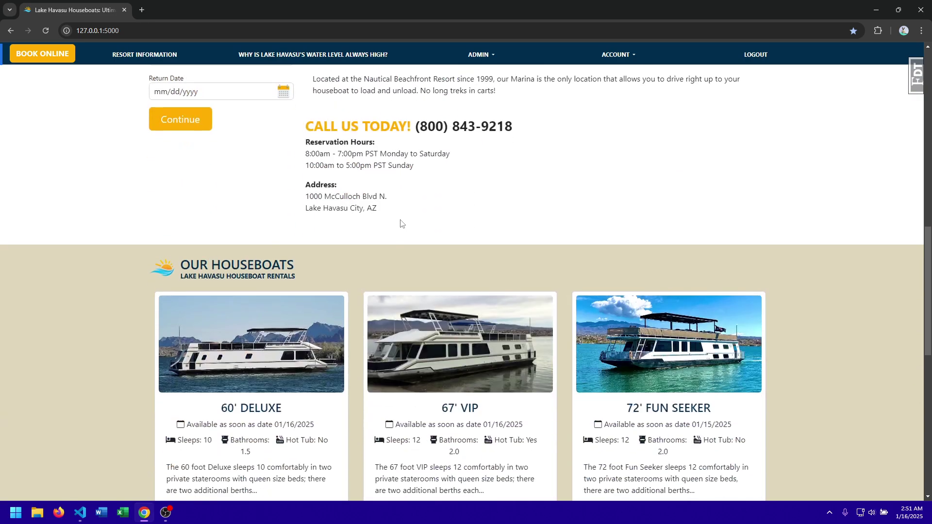
pyautogui.scroll(-10, 393, 181)
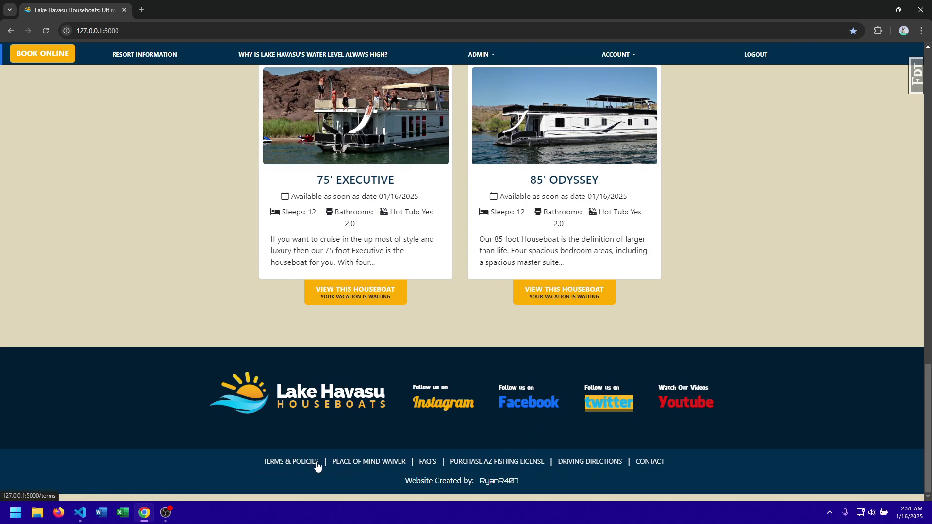
pyautogui.click(648, 461)
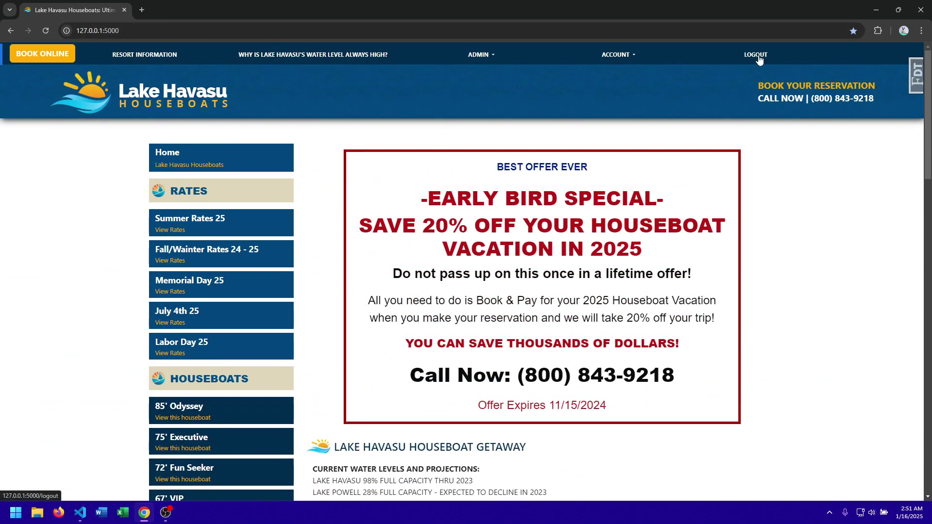
# View the account info page and the account's reservations, and reveal the admin options
pyautogui.click(616, 55)
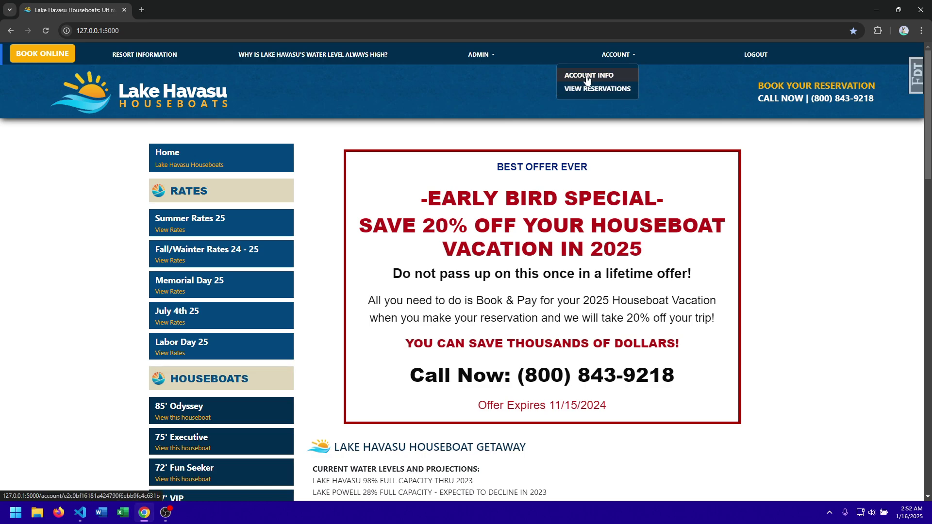
pyautogui.click(603, 76)
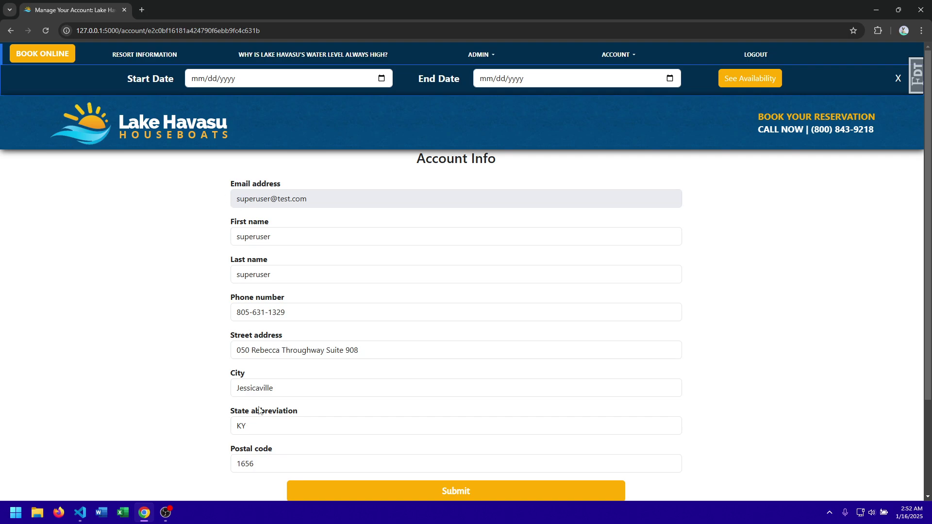
pyautogui.click(611, 56)
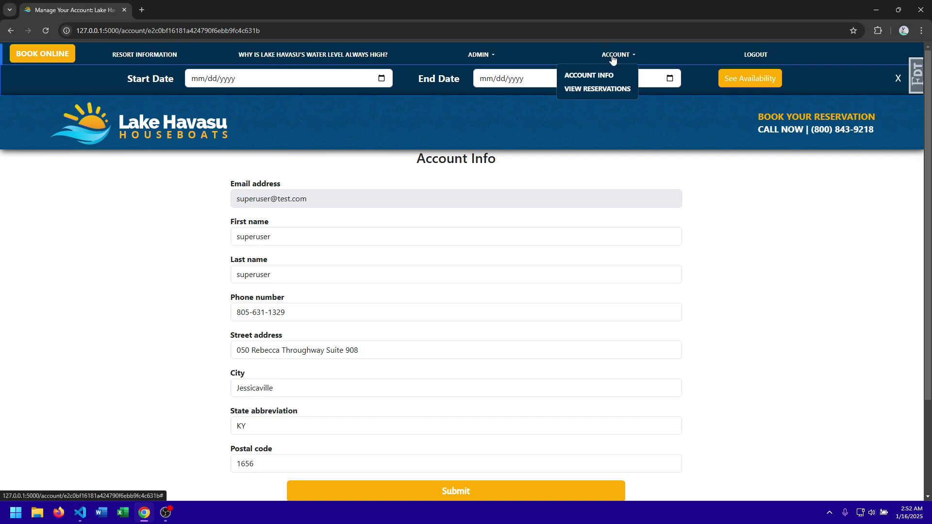
pyautogui.click(583, 89)
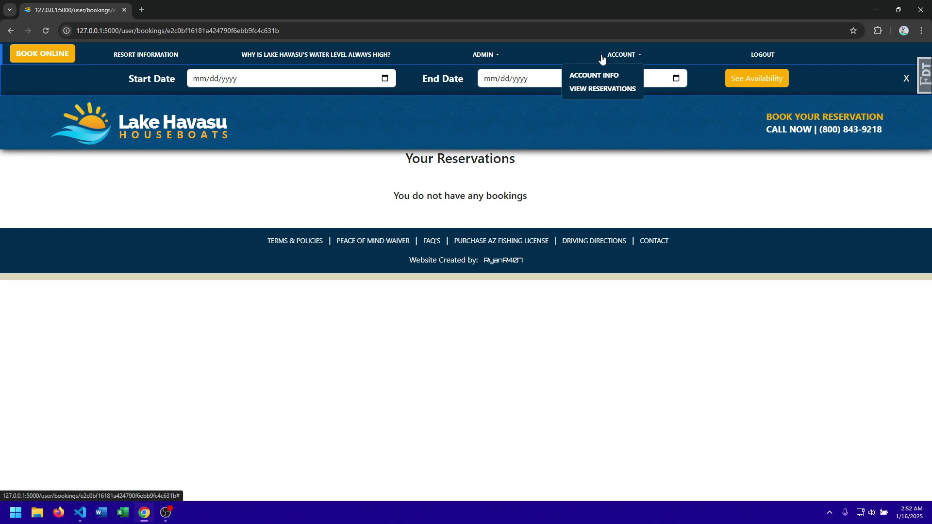
pyautogui.moveTo(502, 59)
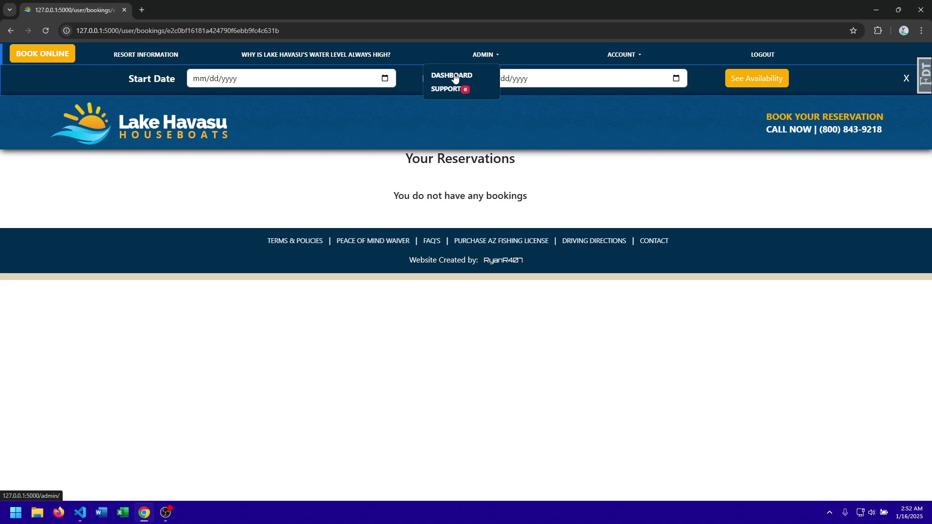
# Return to the home page, open the Summer Rates 25 page and examine its price table and season links
pyautogui.click(148, 130)
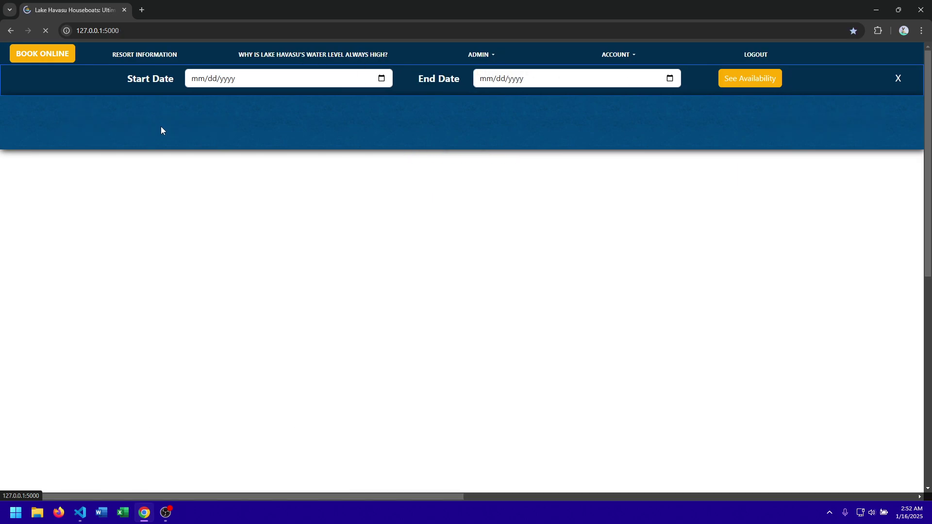
pyautogui.click(200, 258)
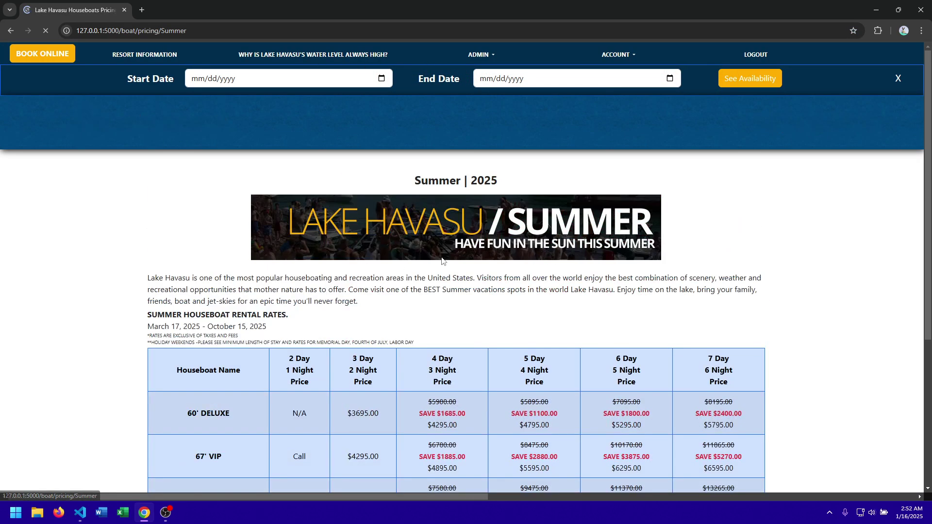
pyautogui.scroll(-5, 214, 237)
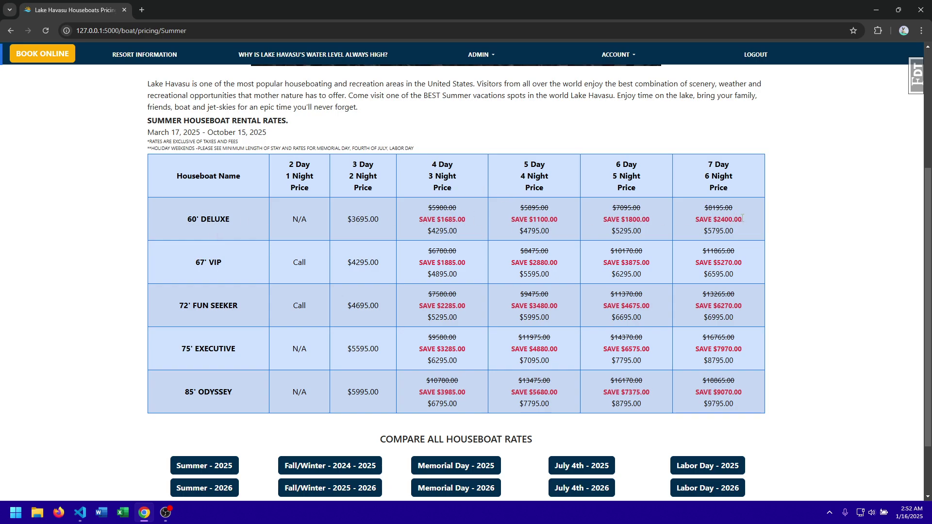
pyautogui.moveTo(748, 220); pyautogui.dragTo(687, 209)
pyautogui.click(714, 216)
pyautogui.scroll(-2, 351, 321)
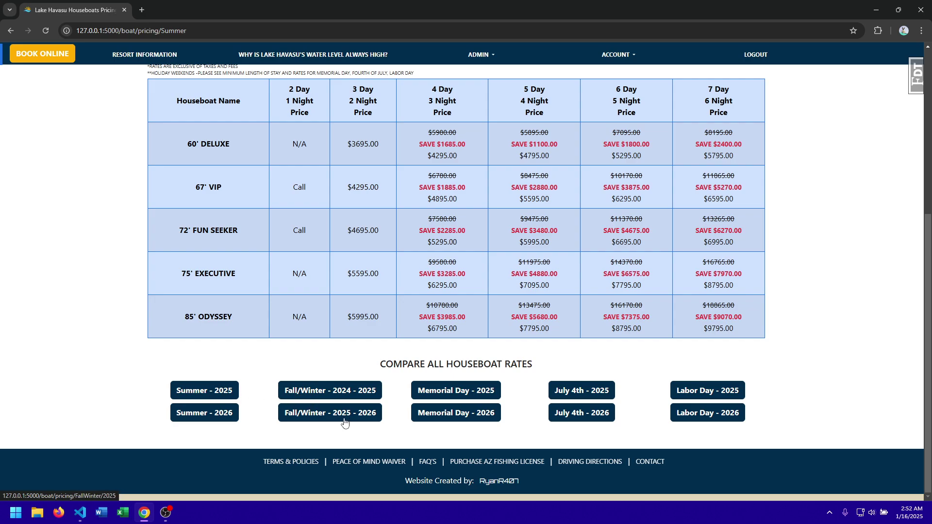
pyautogui.scroll(5, 455, 297)
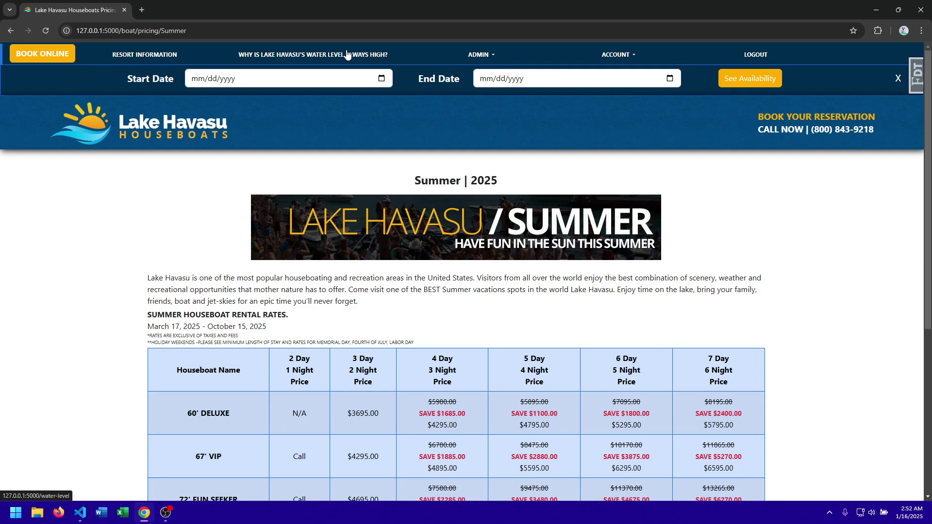
# Go back to the home page and look through its rates, houseboat links and houseboat cards
pyautogui.click(160, 136)
pyautogui.scroll(-5, 310, 262)
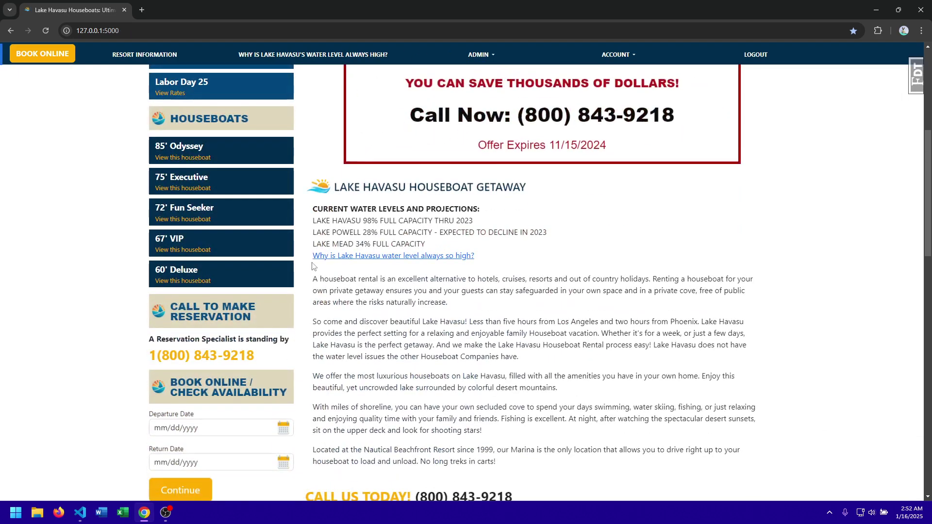
pyautogui.scroll(-6, 466, 234)
pyautogui.scroll(-6, 466, 235)
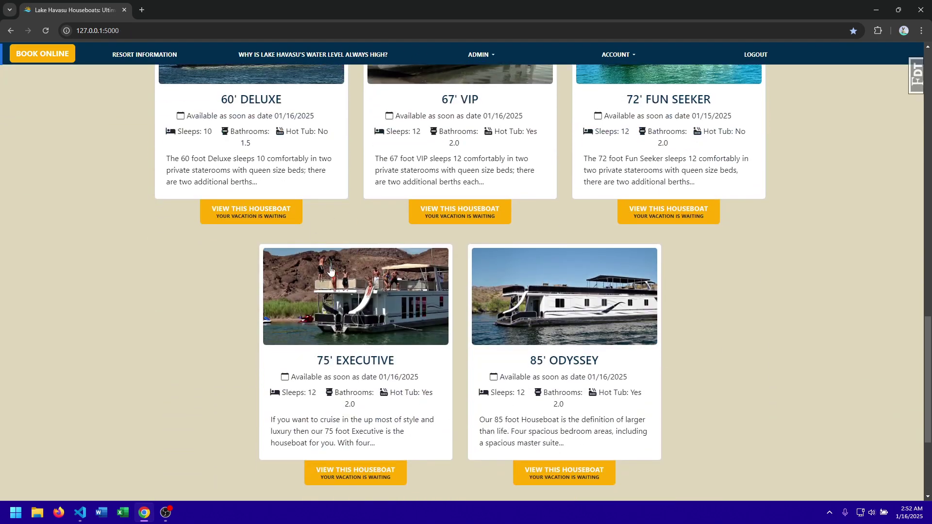
pyautogui.scroll(10, 361, 244)
pyautogui.scroll(8, 361, 244)
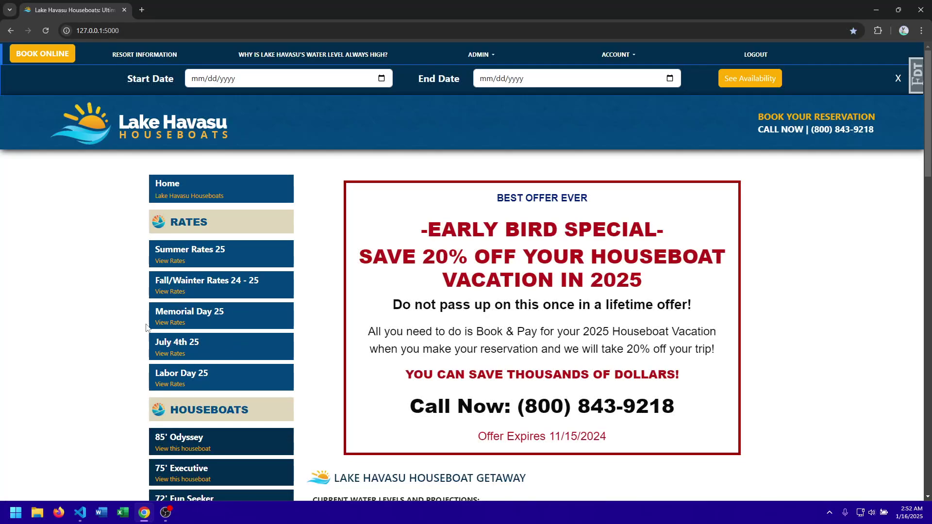
pyautogui.scroll(-3, 241, 242)
pyautogui.scroll(3, 388, 131)
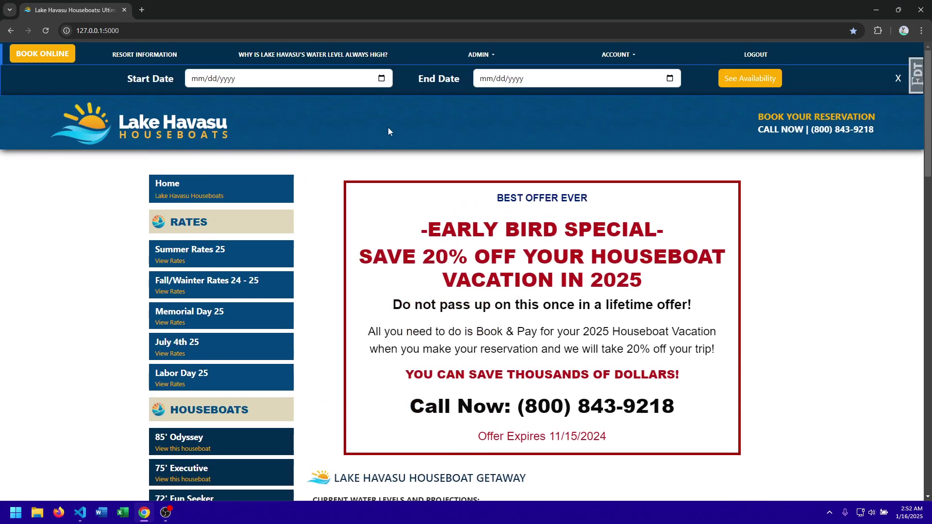
# Search houseboat availability from 01/21/2025 to 01/25/2025
pyautogui.click(382, 80)
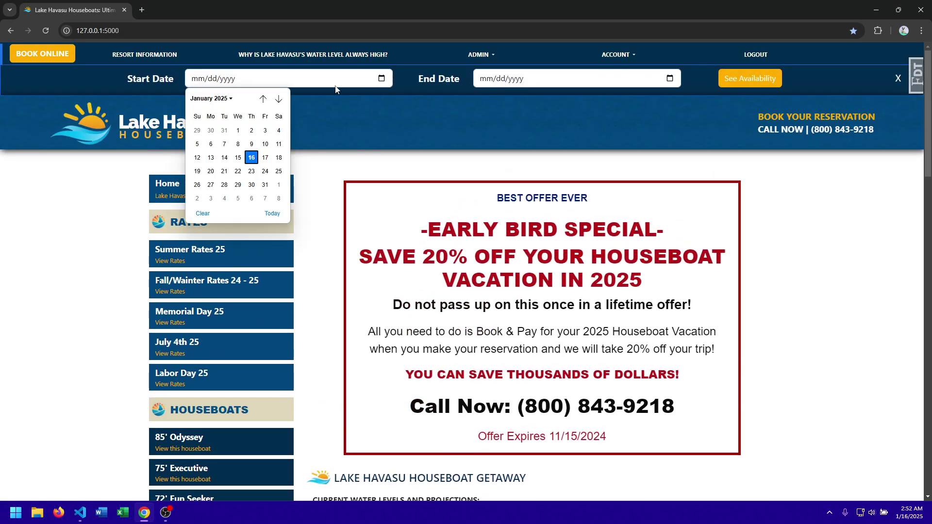
pyautogui.click(224, 171)
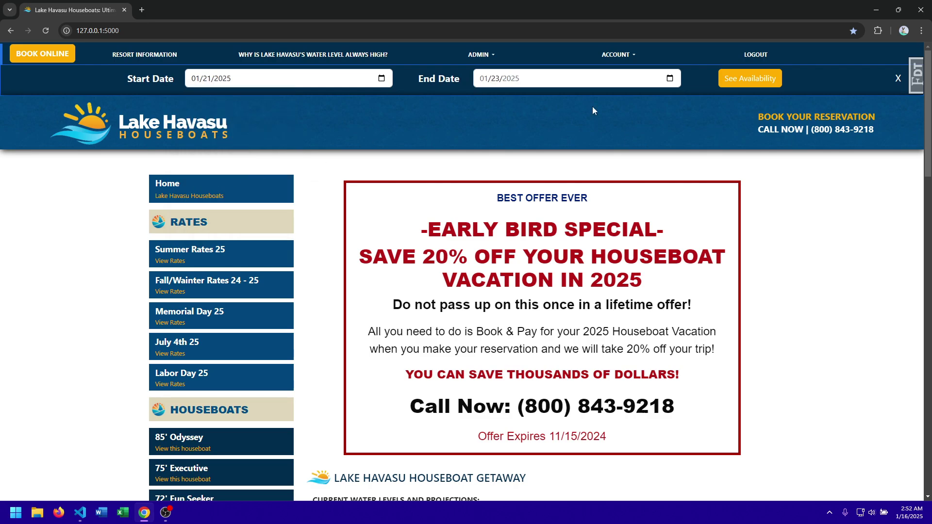
pyautogui.click(670, 78)
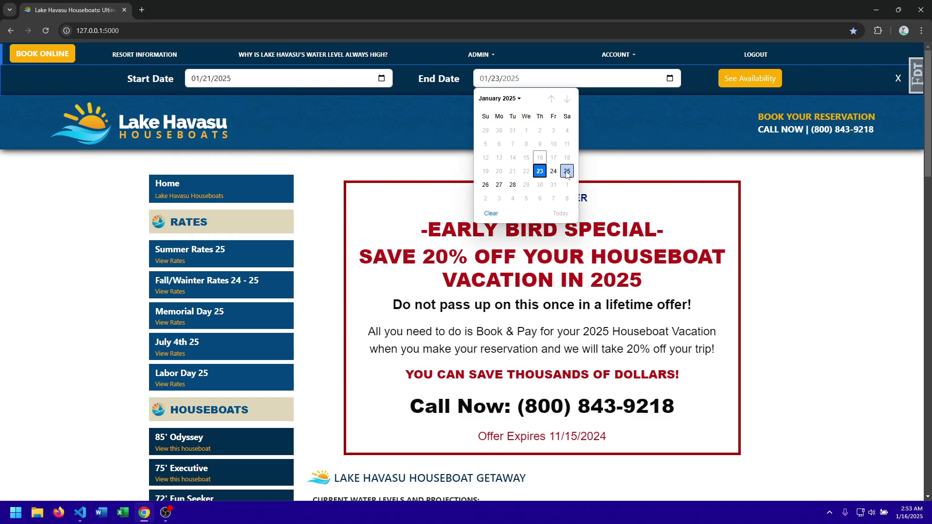
pyautogui.click(566, 171)
pyautogui.click(736, 87)
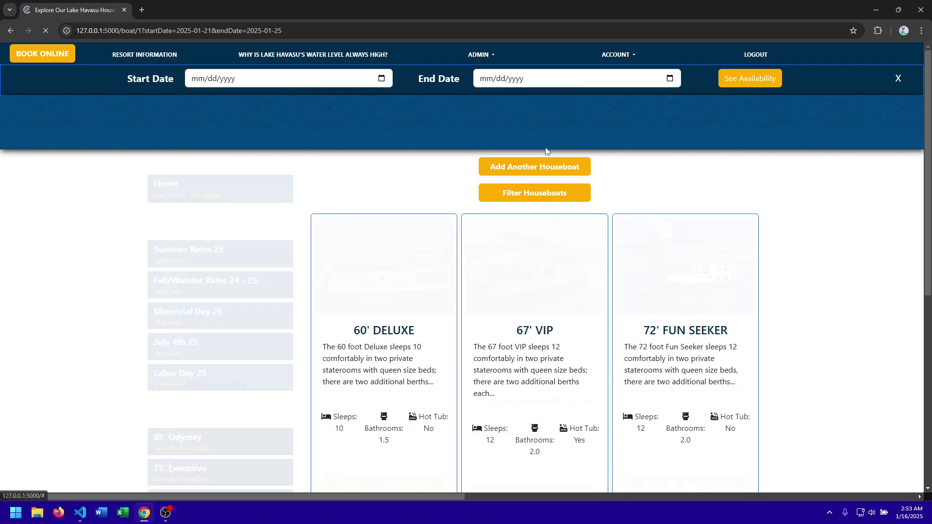
# Look through the available houseboats and open the 72' Fun Seeker's page
pyautogui.scroll(-4, 626, 286)
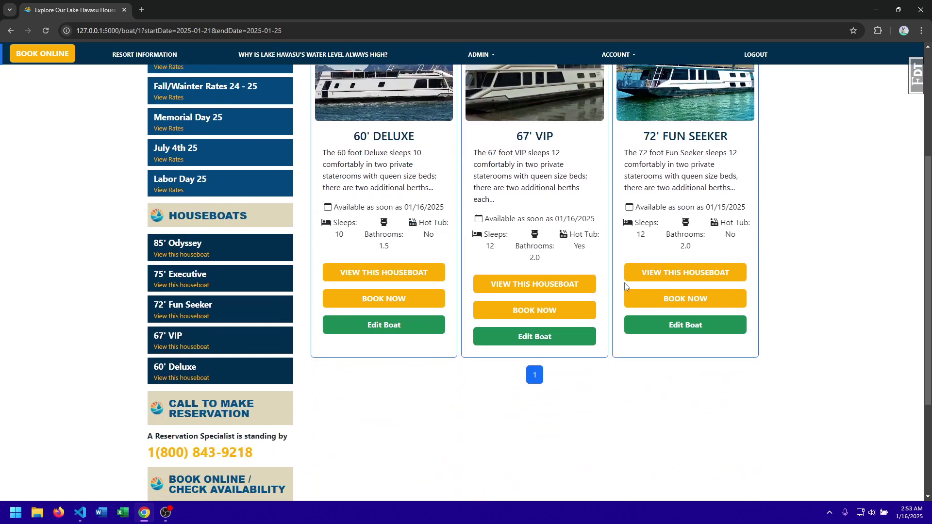
pyautogui.scroll(4, 567, 269)
pyautogui.scroll(-2, 532, 182)
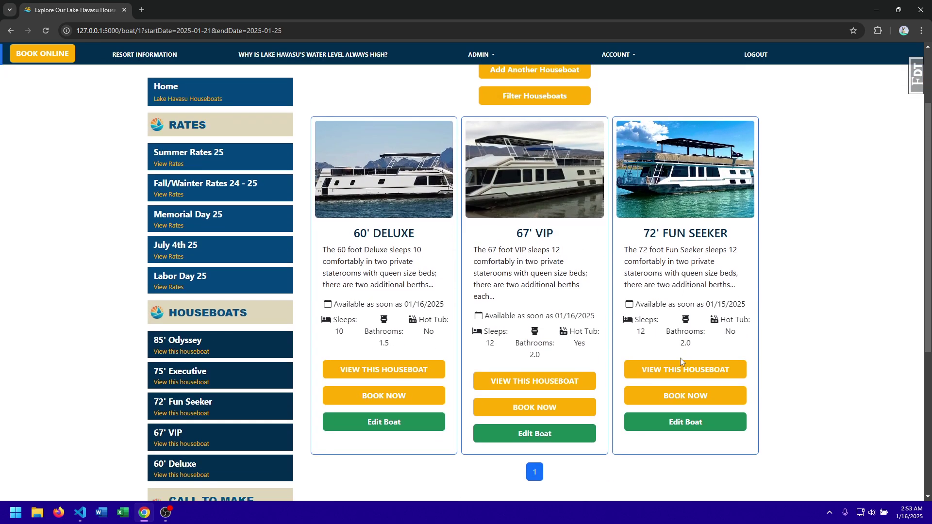
pyautogui.click(687, 375)
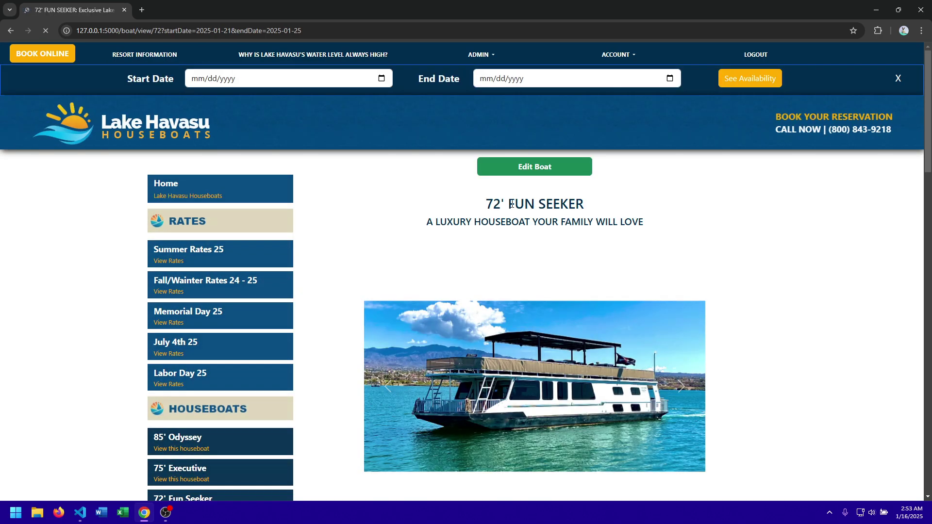
# Examine the 72' Fun Seeker's photos, Fall/Winter rental rates and description
pyautogui.scroll(-3, 500, 188)
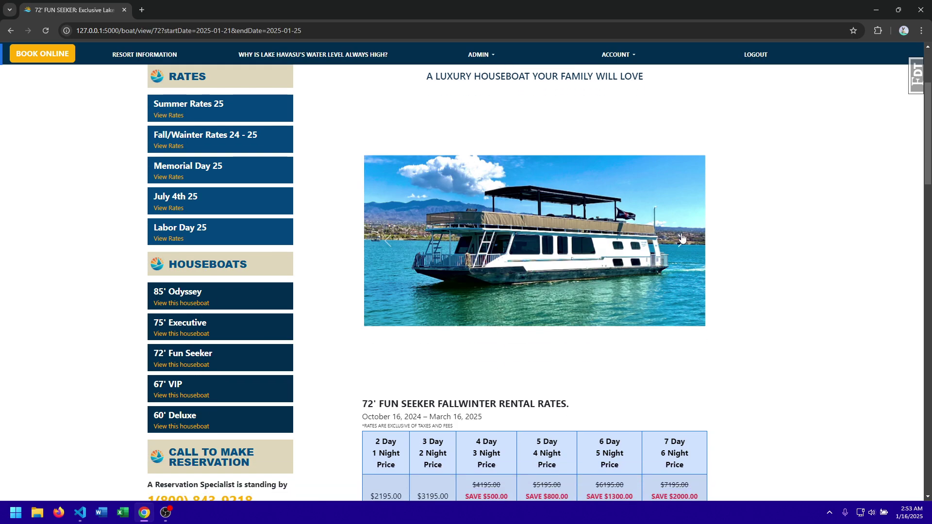
pyautogui.scroll(-3, 664, 245)
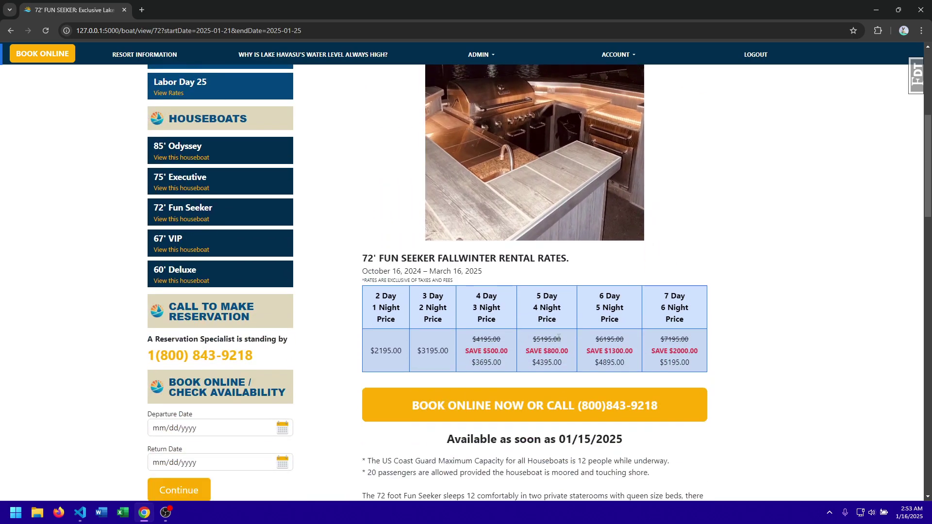
pyautogui.scroll(-4, 498, 287)
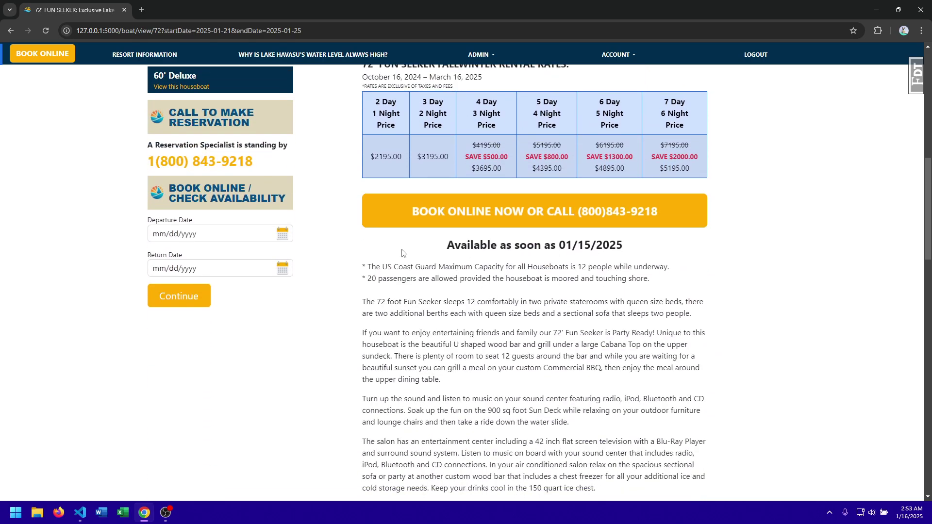
pyautogui.scroll(-8, 365, 238)
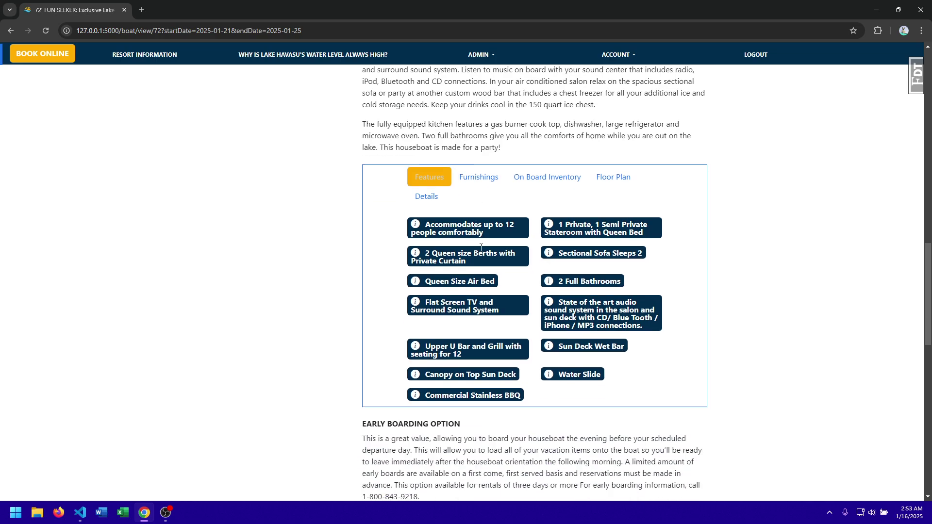
# View the houseboat's Furnishings, On Board Inventory, Floor Plan and Details sections in turn
pyautogui.click(479, 181)
pyautogui.click(550, 176)
pyautogui.click(621, 177)
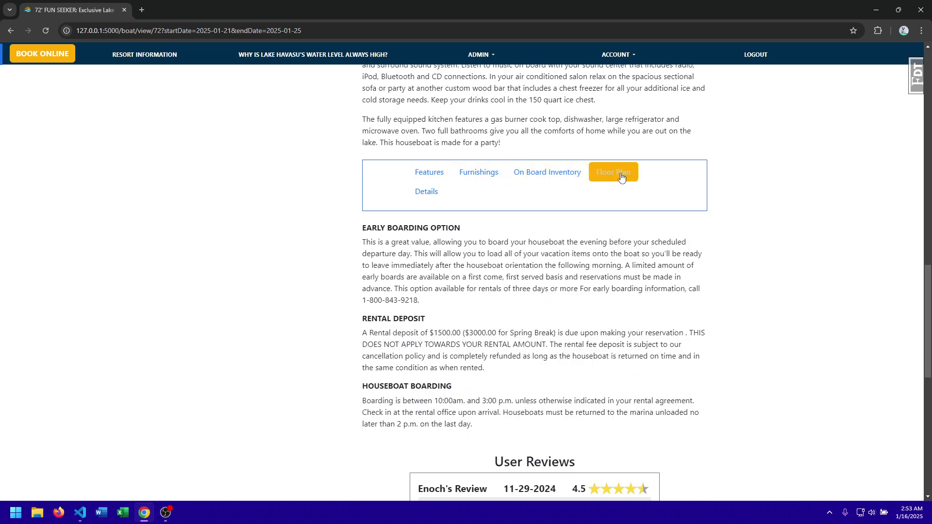
pyautogui.click(433, 195)
# Review the 72' Fun Seeker's boarding and deposit terms, user reviews and rates, ending at the page's lower online booking link
pyautogui.scroll(-10, 388, 209)
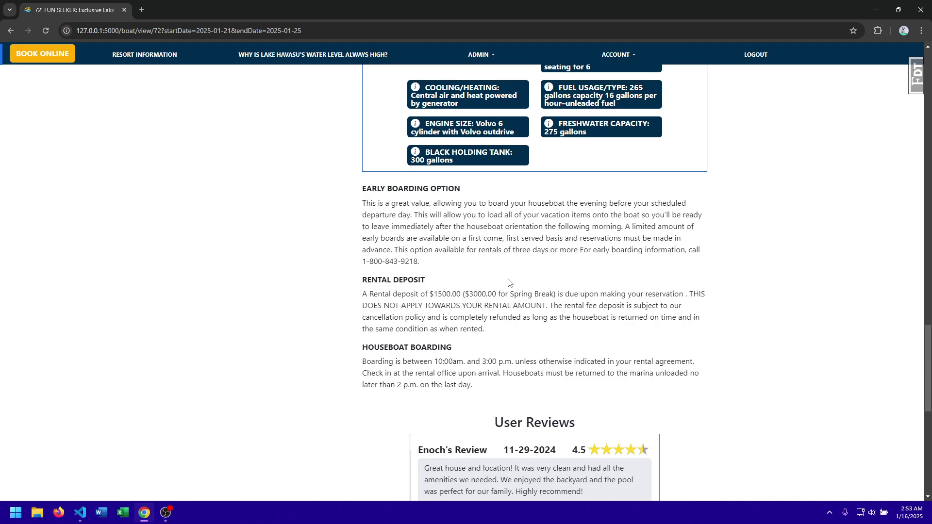
pyautogui.scroll(-6, 508, 282)
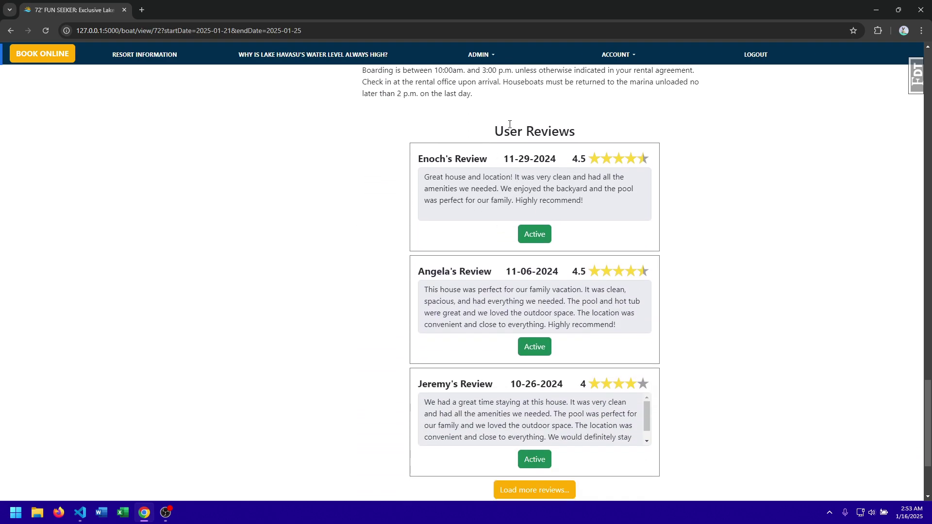
pyautogui.scroll(-3, 509, 124)
pyautogui.scroll(20, 554, 346)
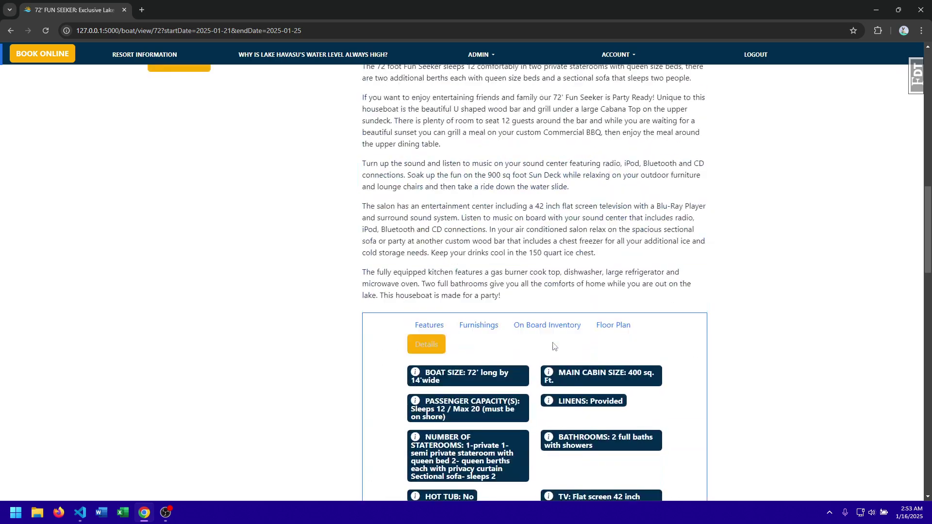
pyautogui.scroll(15, 554, 346)
pyautogui.scroll(-6, 550, 267)
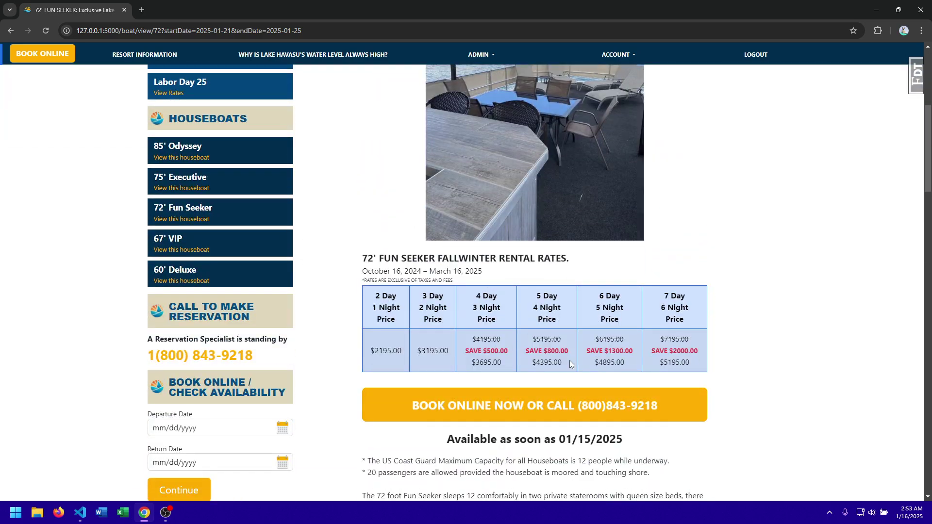
pyautogui.scroll(-8, 571, 362)
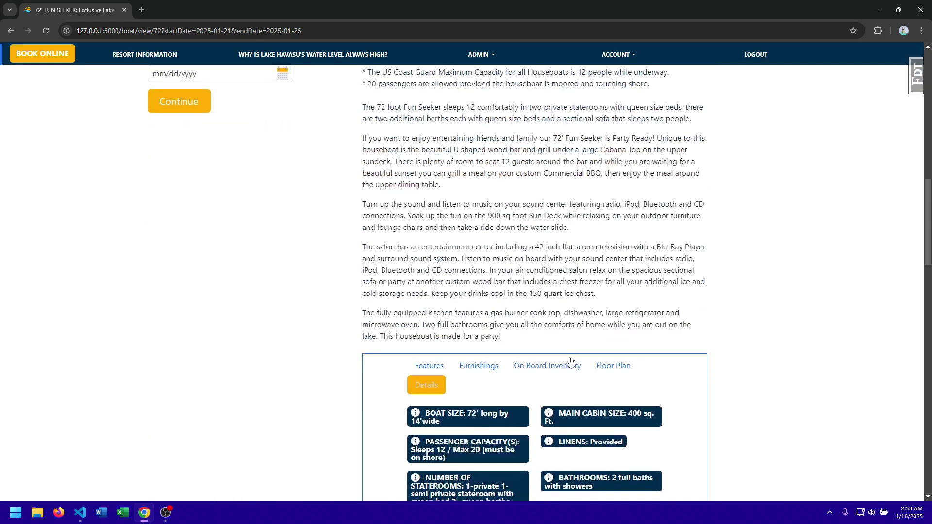
pyautogui.scroll(-20, 570, 362)
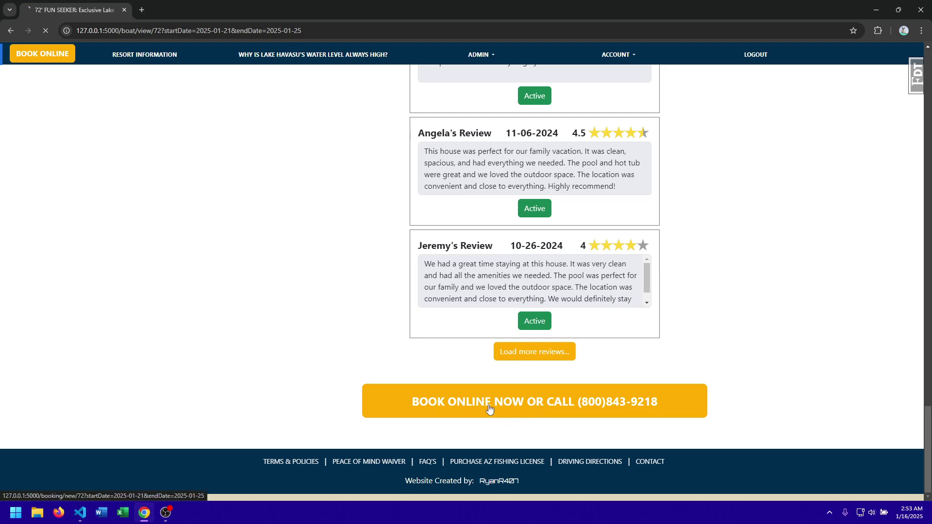
# Review the 72' Fun Seeker booking form's dates, options and fees, then submit it with the rental deposit as the payment amount
pyautogui.scroll(-7, 467, 272)
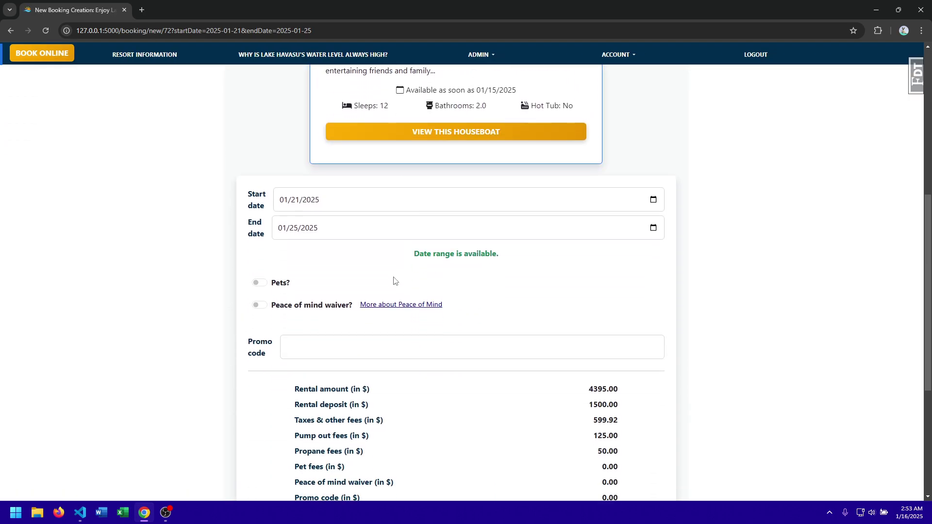
pyautogui.scroll(-2, 305, 244)
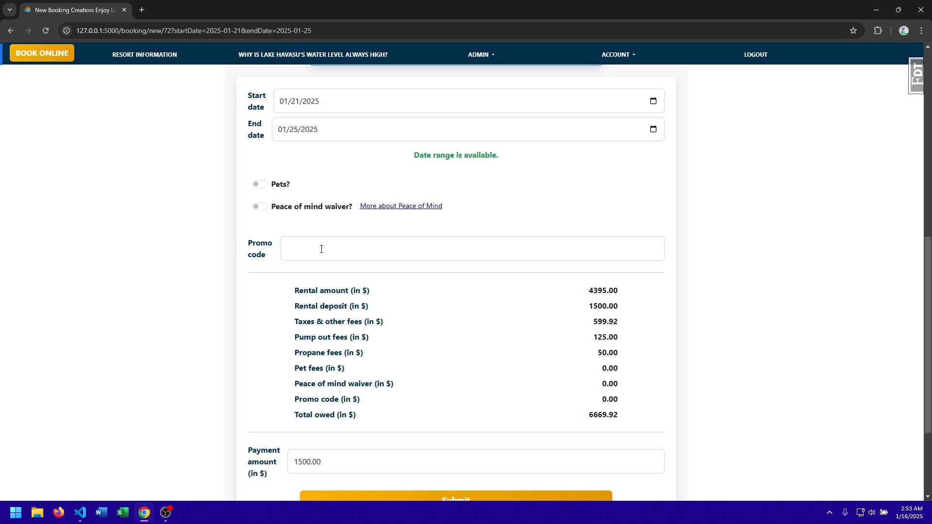
pyautogui.scroll(-1, 348, 278)
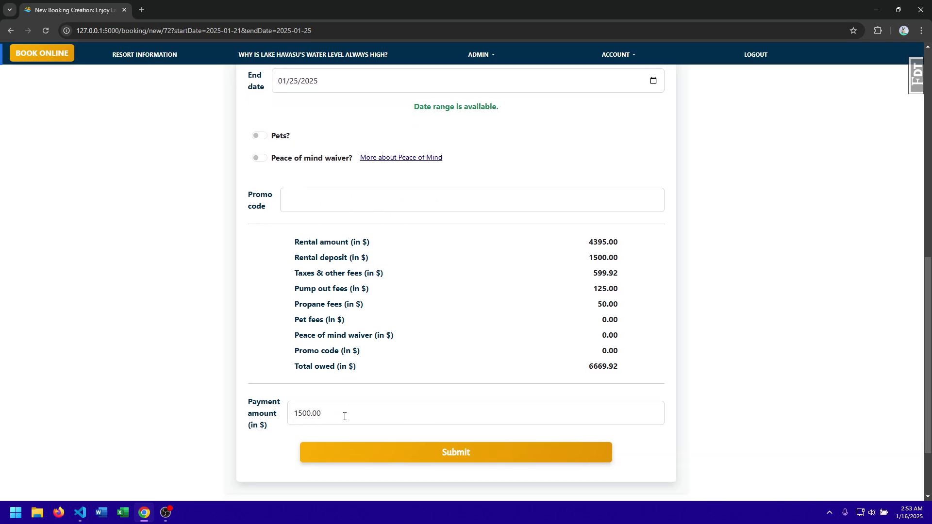
pyautogui.moveTo(345, 414); pyautogui.dragTo(235, 424)
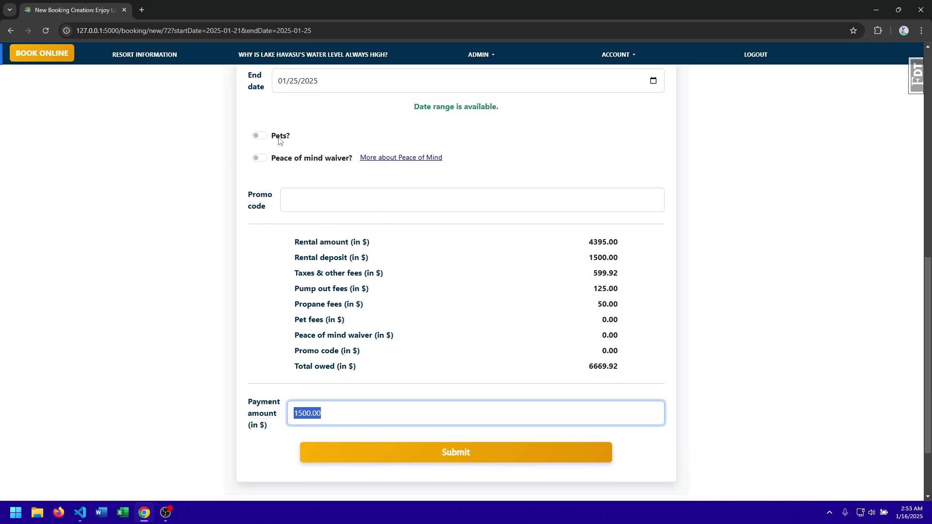
pyautogui.scroll(2, 329, 266)
pyautogui.scroll(-4, 333, 369)
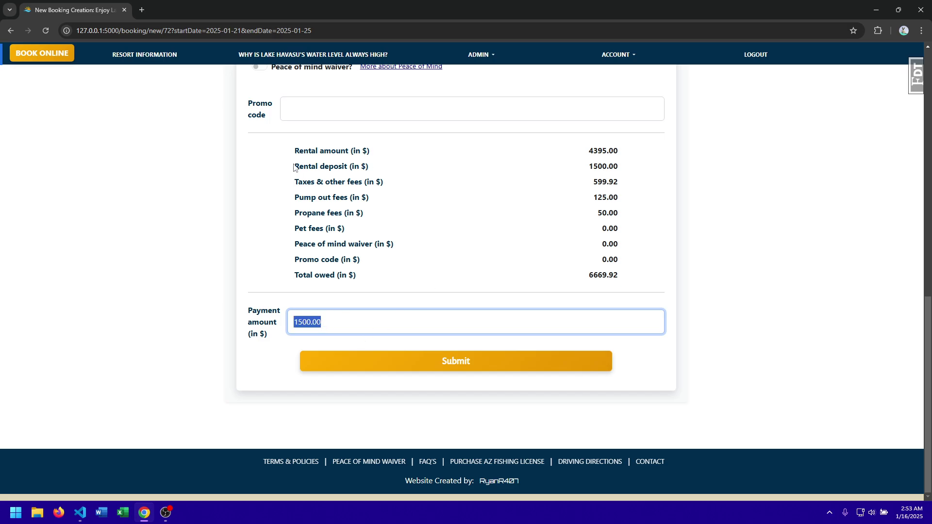
pyautogui.moveTo(294, 168); pyautogui.dragTo(603, 170)
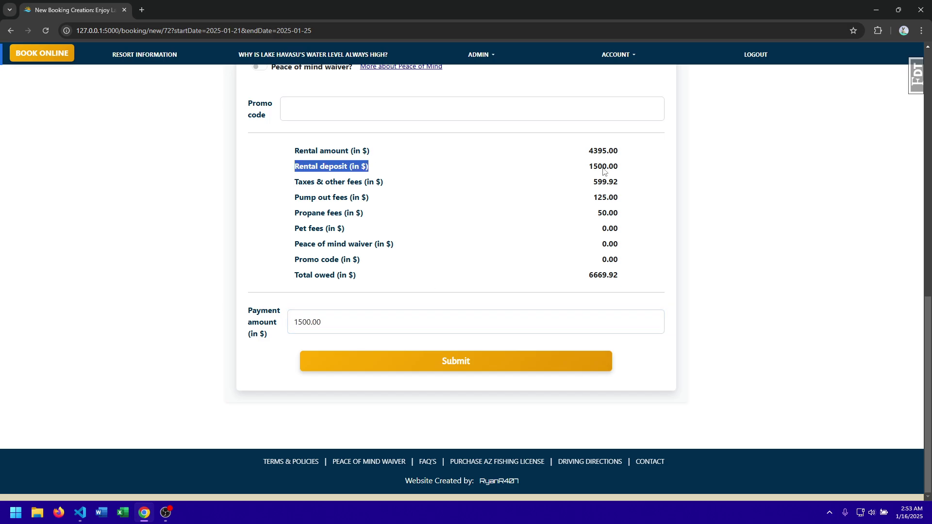
pyautogui.click(441, 363)
# Review the checkout page's houseboat summary, booking dates, payment details and card payment option
pyautogui.scroll(-4, 445, 241)
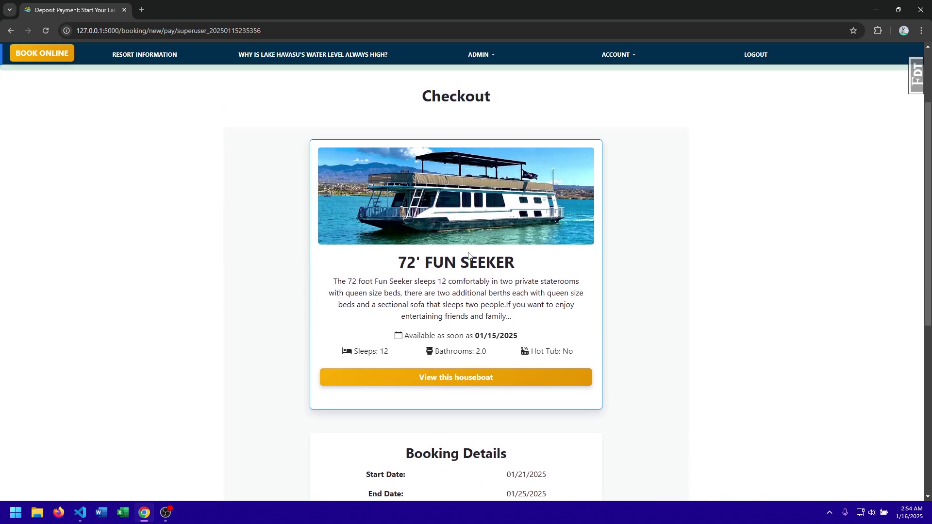
pyautogui.scroll(-5, 469, 256)
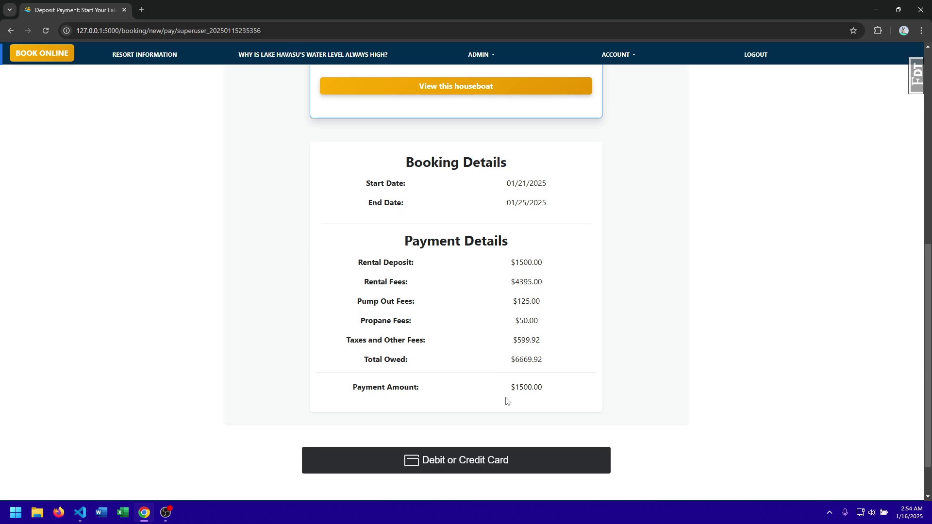
pyautogui.scroll(-1, 506, 401)
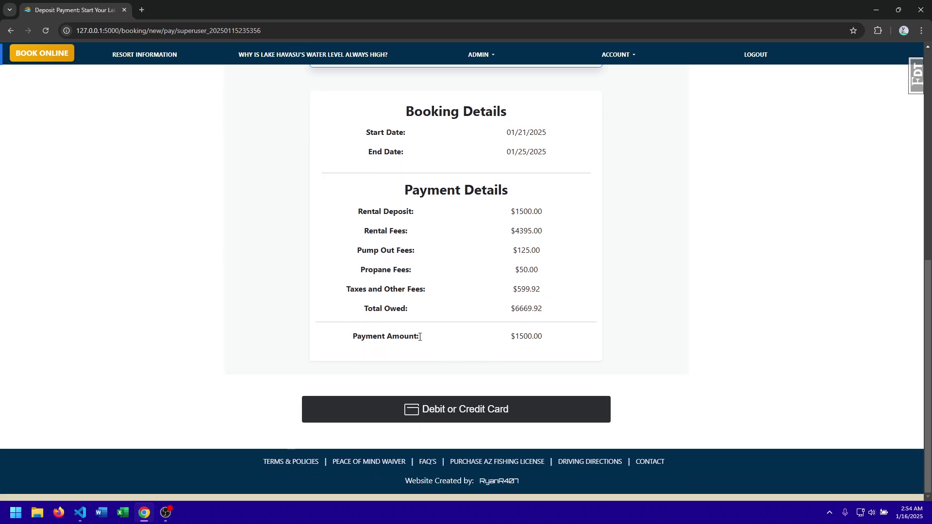
pyautogui.scroll(6, 394, 149)
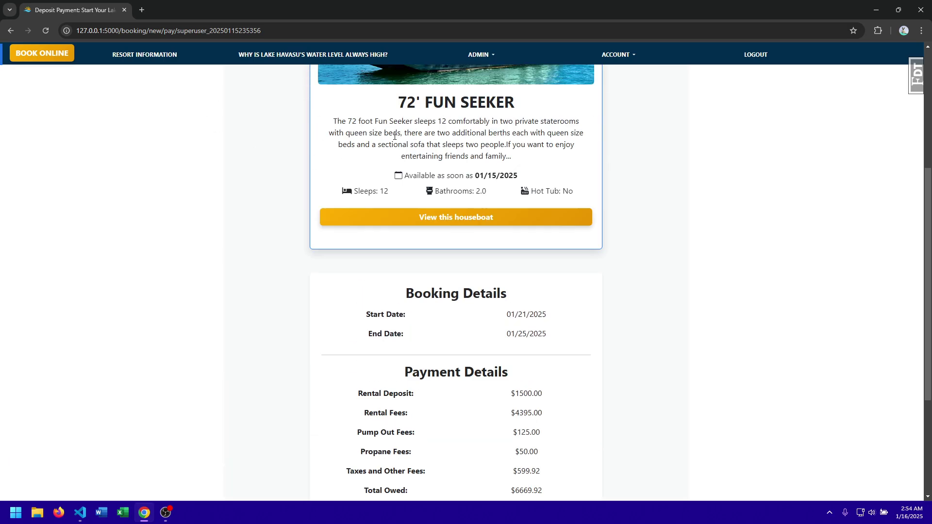
# View the Admin Dashboard and the admin Support Tickets page in turn
pyautogui.click(480, 55)
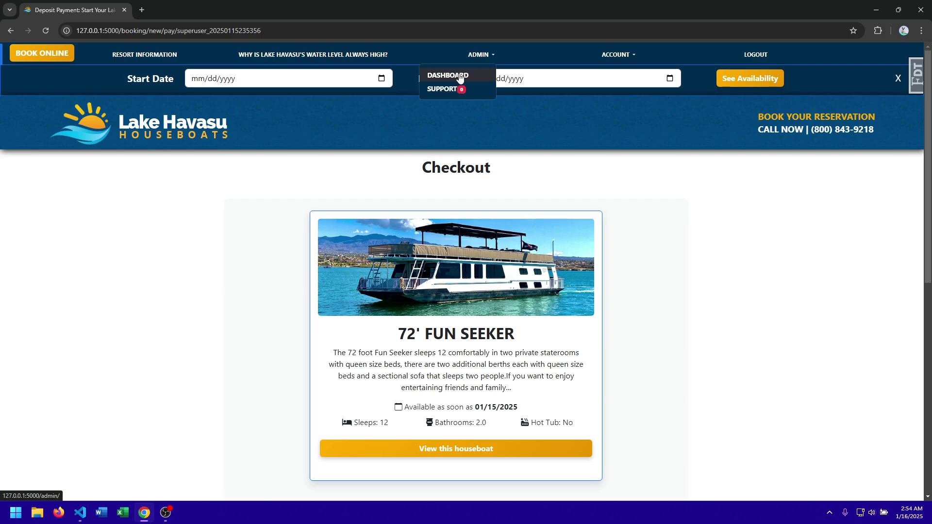
pyautogui.click(461, 77)
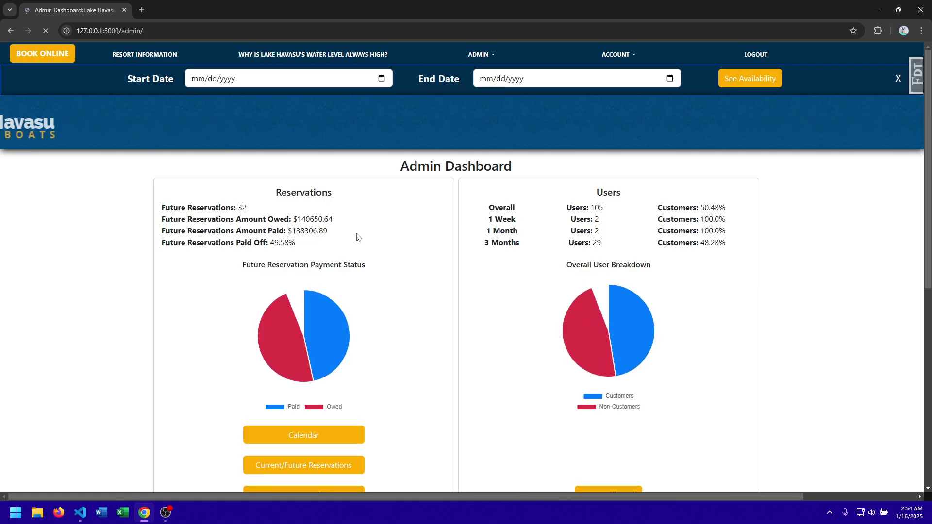
pyautogui.click(486, 55)
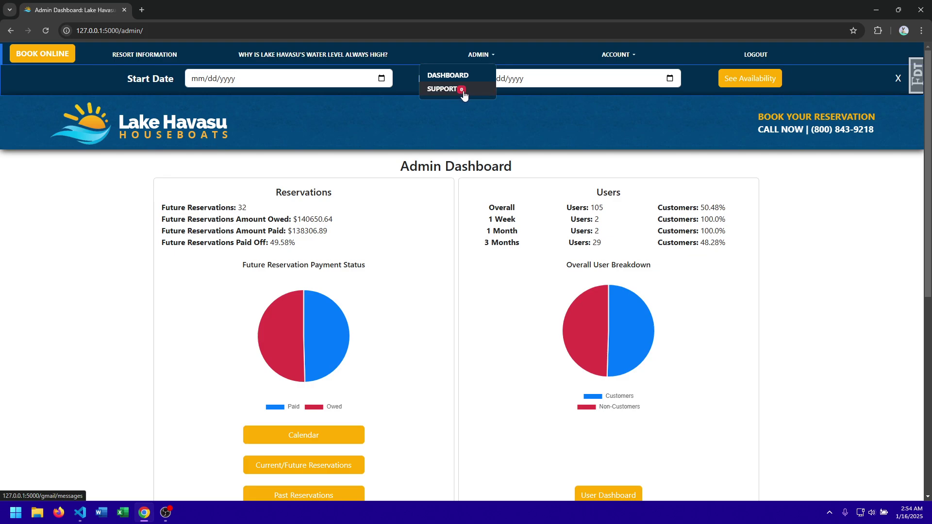
pyautogui.click(463, 92)
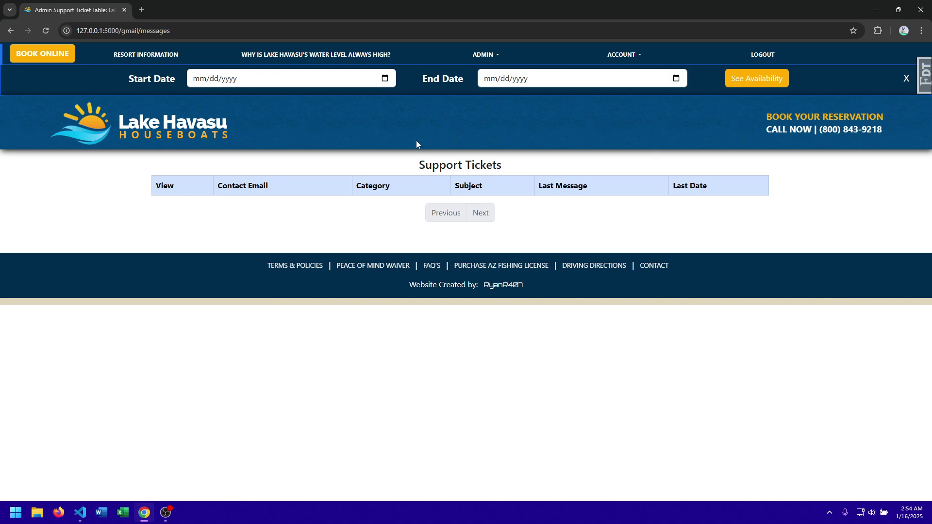
# Return to the Admin Dashboard and examine its reservation and user statistics and management sections
pyautogui.moveTo(487, 56)
pyautogui.click(465, 77)
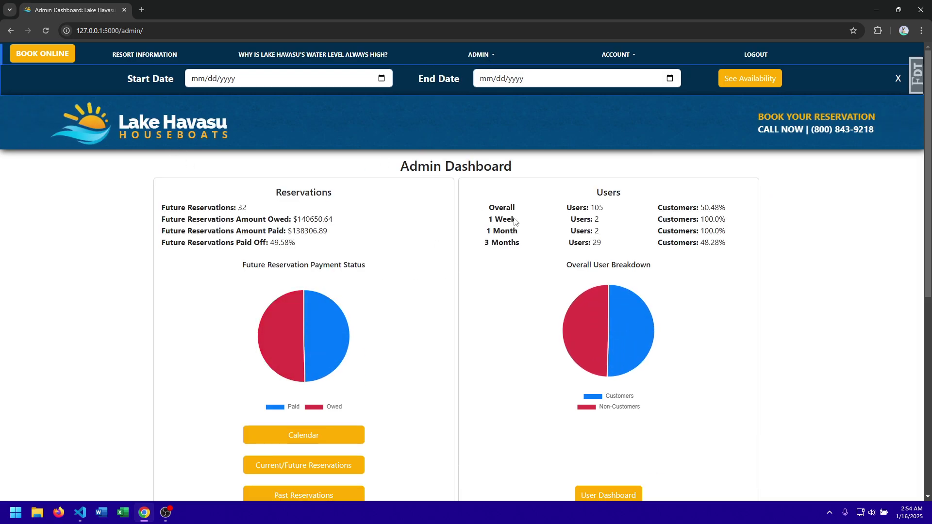
pyautogui.scroll(-1, 468, 223)
pyautogui.scroll(-1, 391, 204)
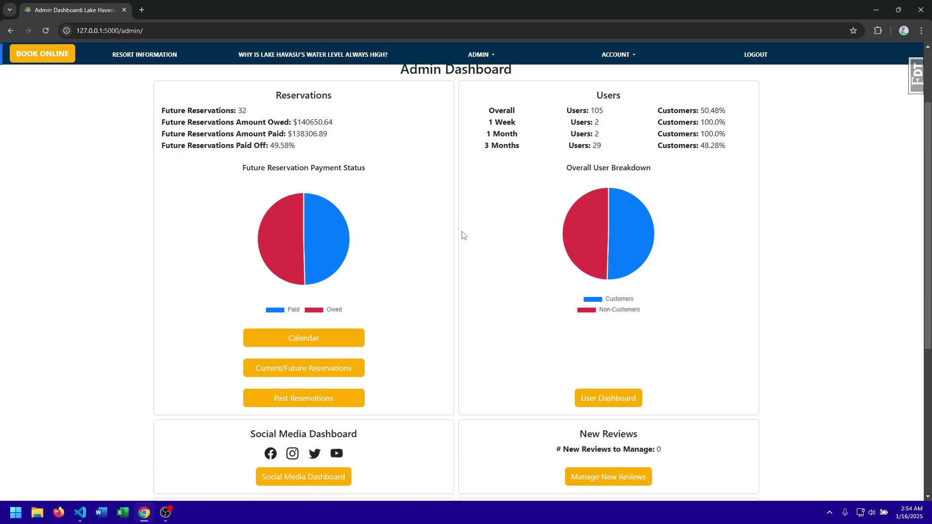
pyautogui.scroll(1, 451, 219)
pyautogui.scroll(-1, 388, 262)
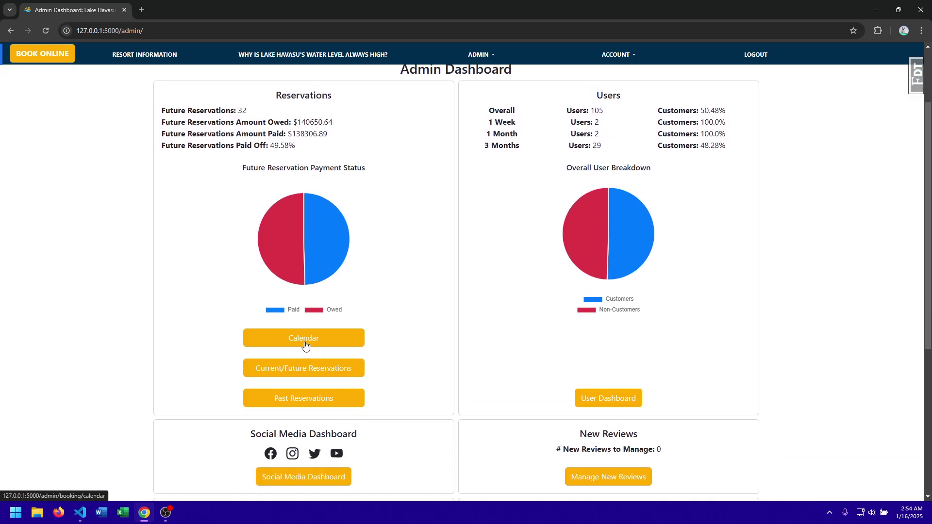
# Open the admin booking calendar in a new browser tab and show February 2025
pyautogui.rightClick(305, 342)
pyautogui.click(357, 350)
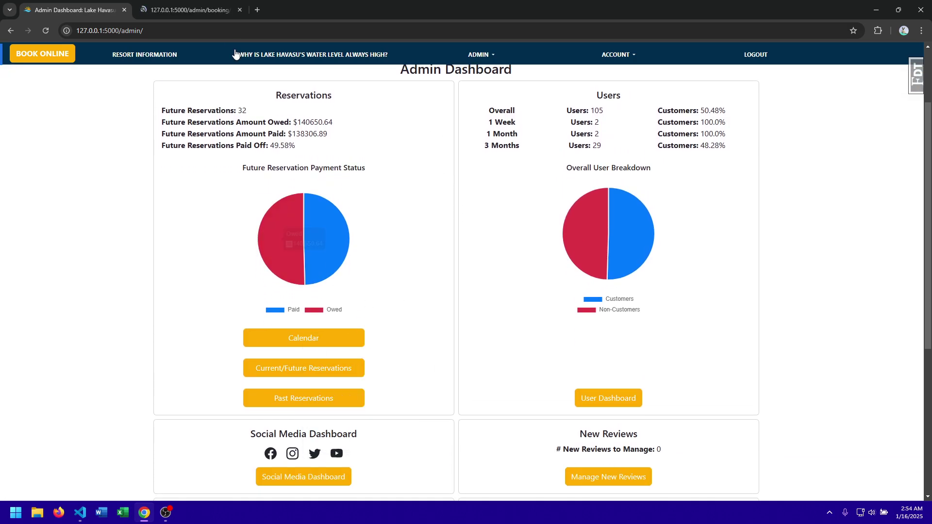
pyautogui.click(208, 11)
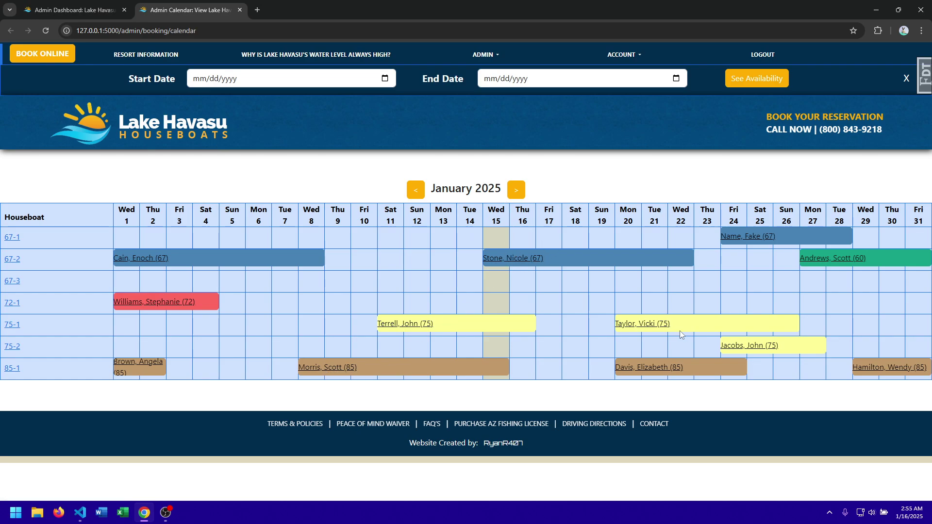
pyautogui.click(518, 189)
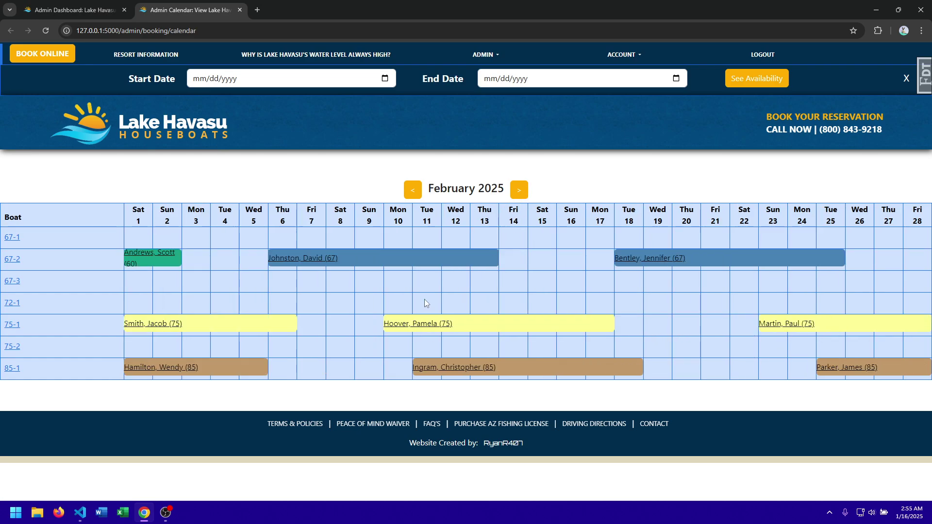
# Open houseboat 75-1's reservation starting February 10 and examine its booking actions, payment summary, fees and customer information
pyautogui.click(415, 325)
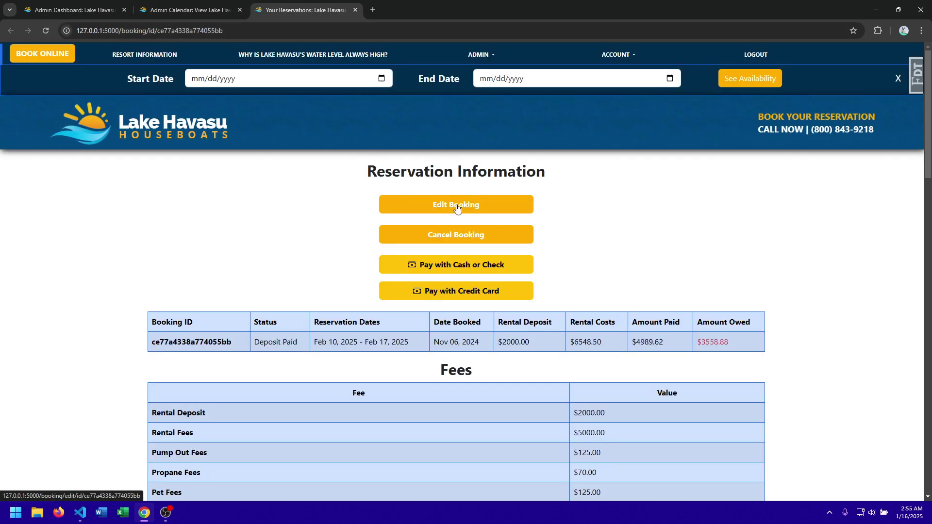
pyautogui.scroll(-1, 459, 235)
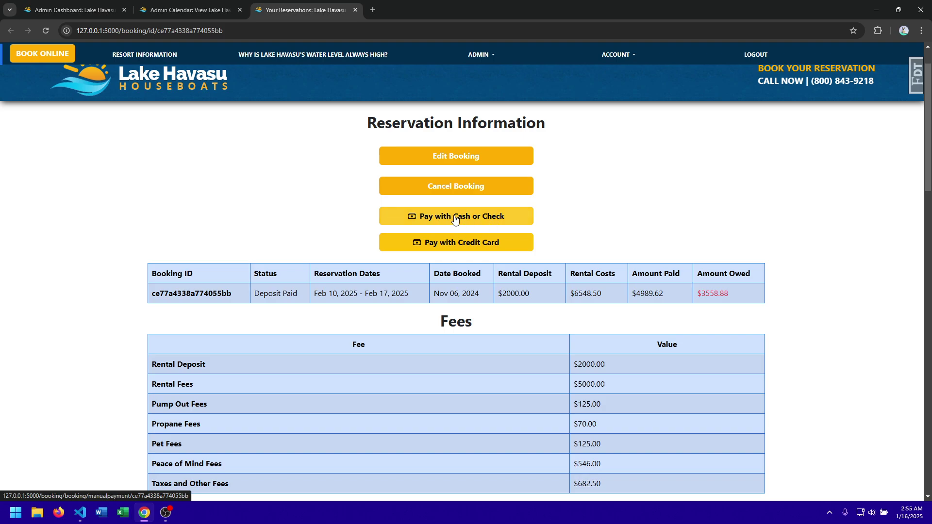
pyautogui.scroll(-2, 517, 226)
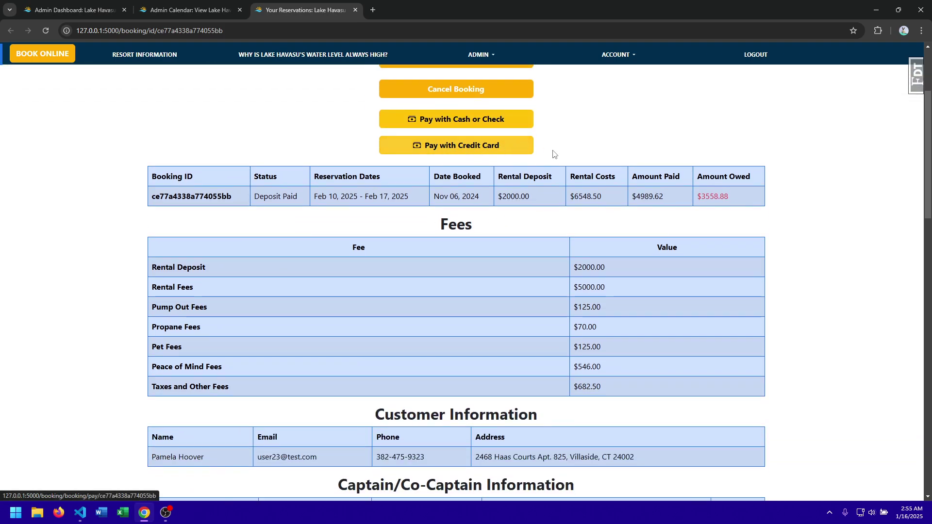
pyautogui.scroll(-1, 563, 213)
pyautogui.scroll(4, 517, 142)
pyautogui.scroll(-4, 517, 142)
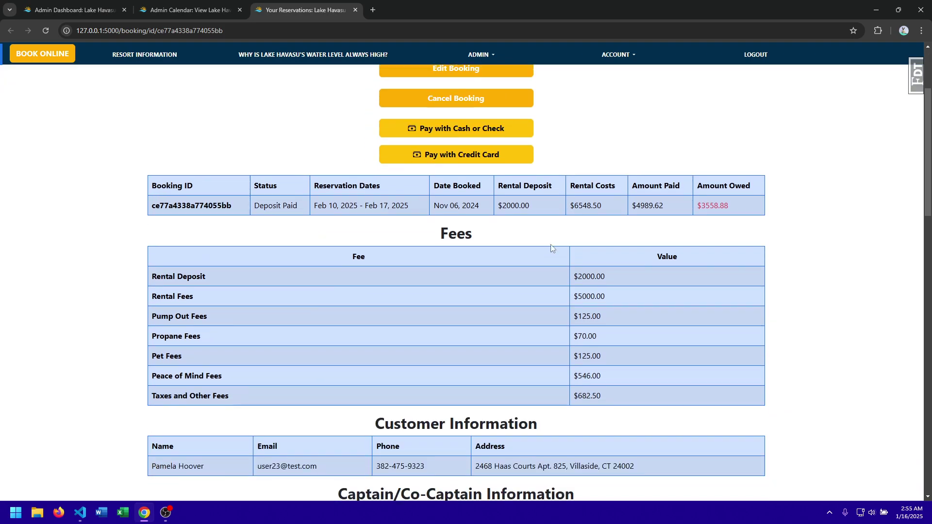
pyautogui.moveTo(324, 403); pyautogui.dragTo(255, 411)
pyautogui.click(257, 413)
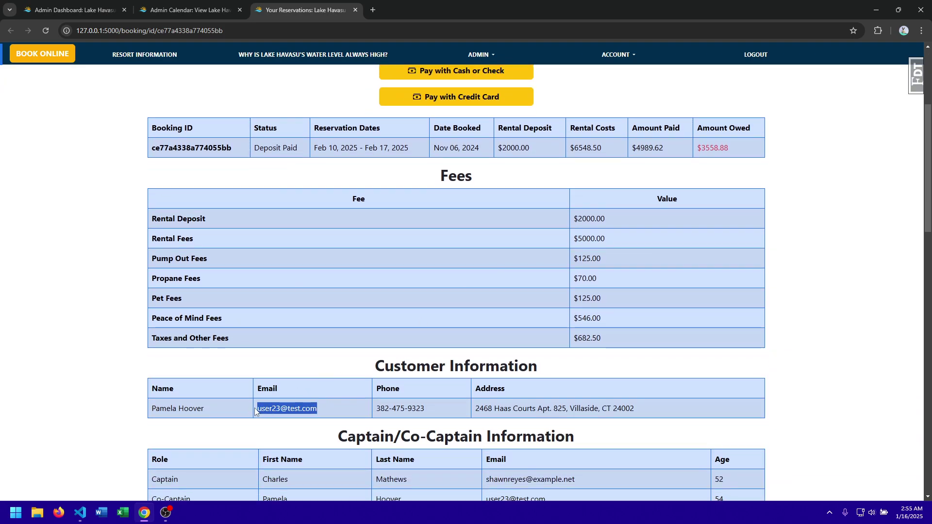
pyautogui.scroll(3, 421, 378)
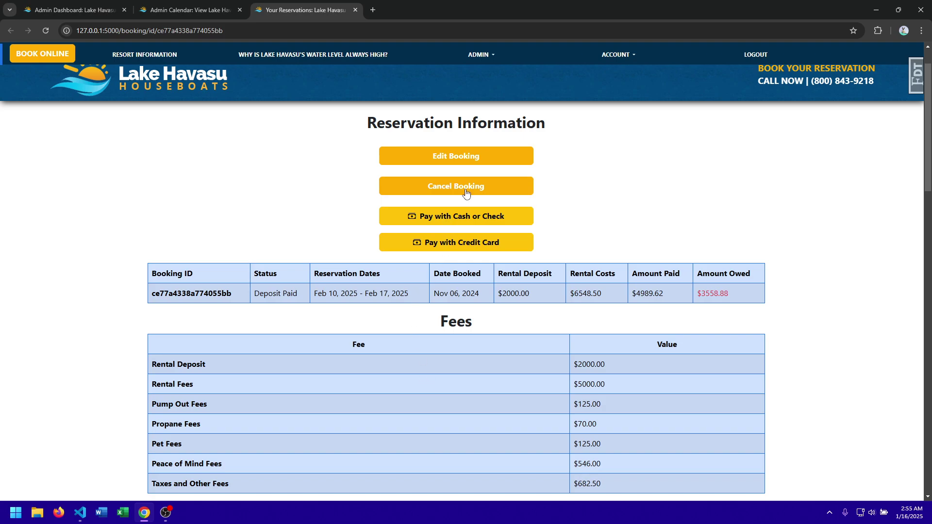
# Review the reservation's captains, invoices, check-in and check-out forms, booking notes and houseboat, and return to the page's beginning
pyautogui.scroll(-4, 671, 252)
pyautogui.scroll(-6, 672, 273)
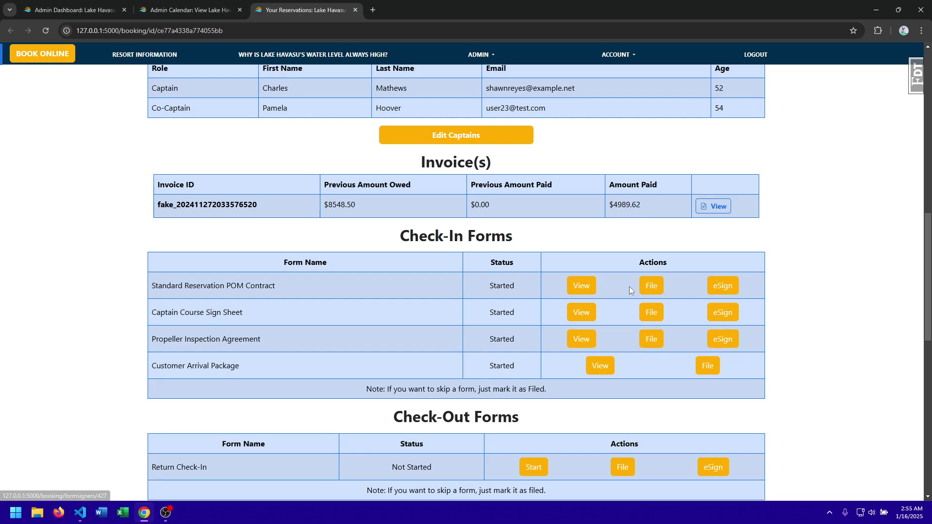
pyautogui.scroll(-2, 505, 349)
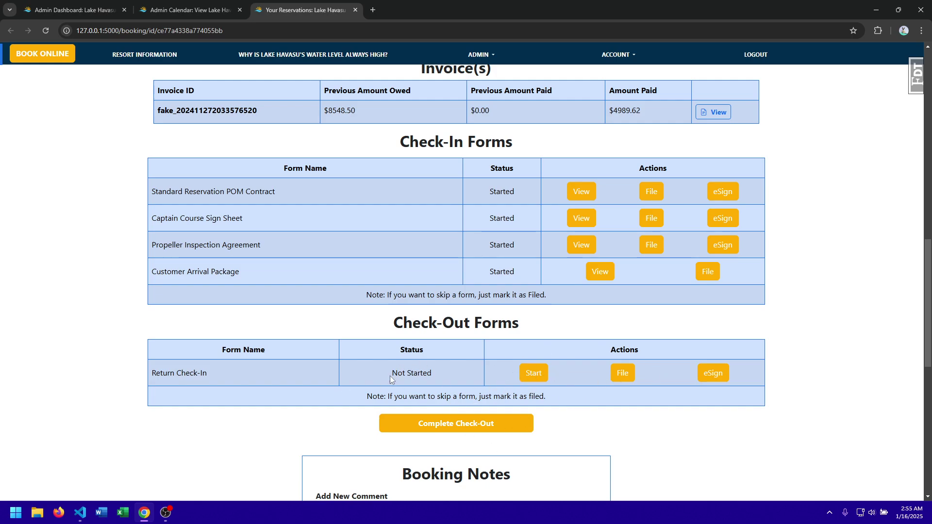
pyautogui.scroll(-3, 531, 331)
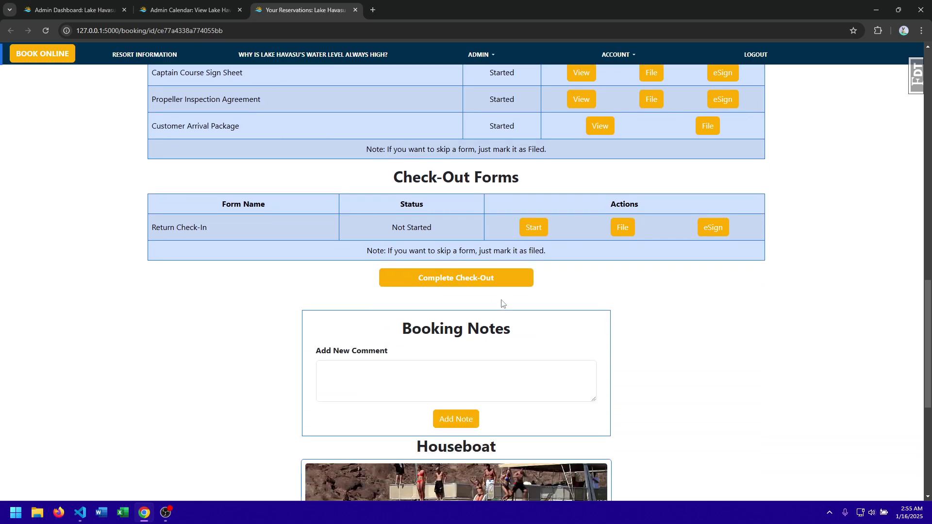
pyautogui.scroll(-6, 443, 360)
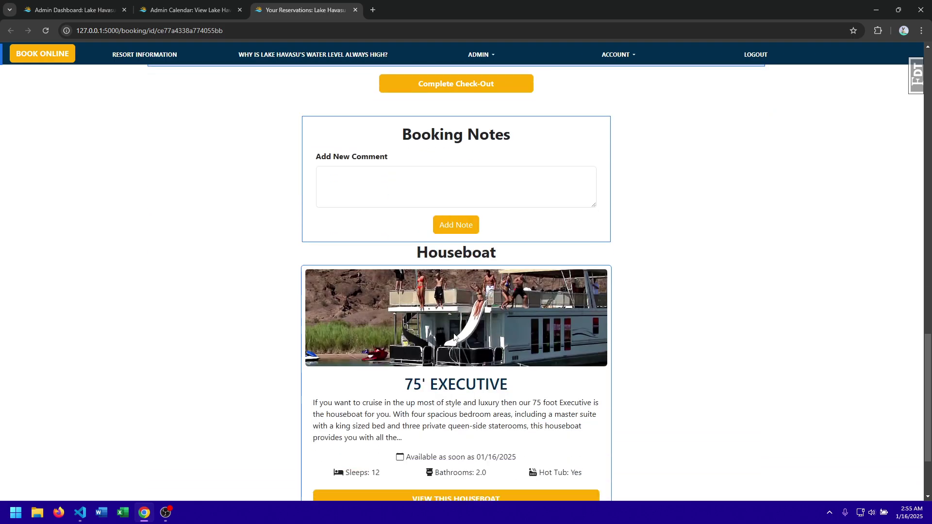
pyautogui.scroll(7, 495, 331)
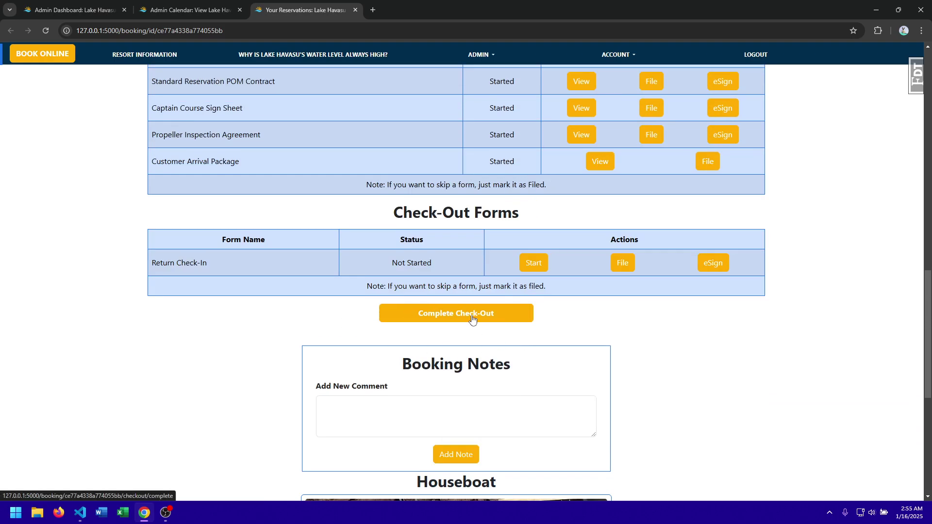
pyautogui.scroll(13, 522, 310)
pyautogui.scroll(3, 522, 307)
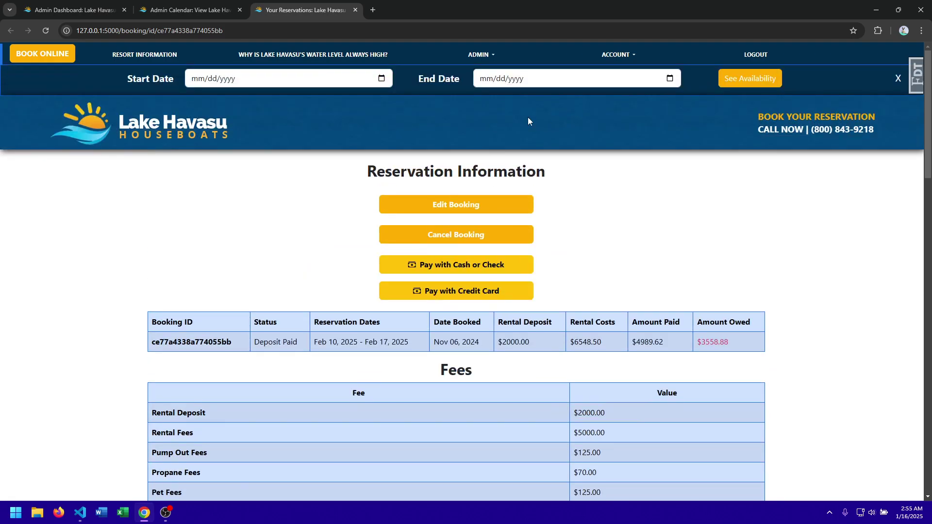
# Show December 2024 in the admin calendar, open houseboat 72-1's reservation starting December 6, and view its invoices and forms
pyautogui.click(189, 10)
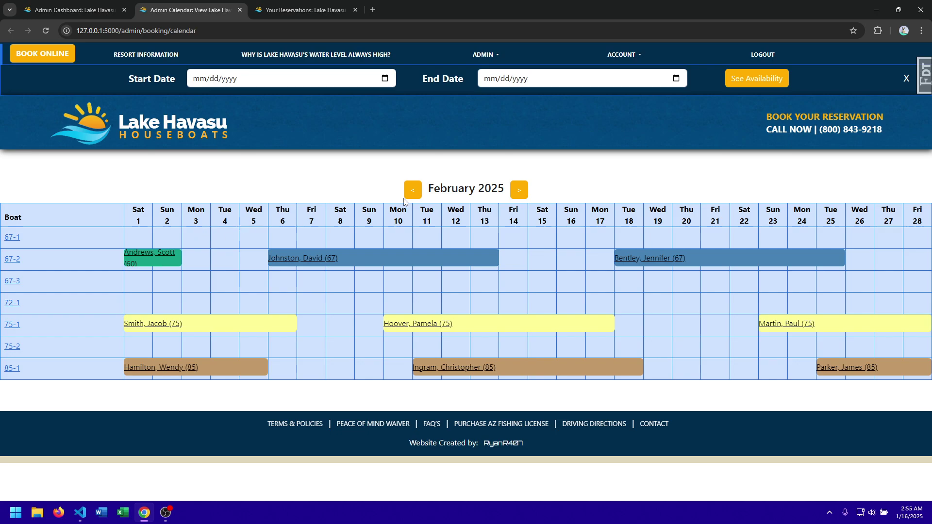
pyautogui.click(415, 190)
pyautogui.click(415, 190)
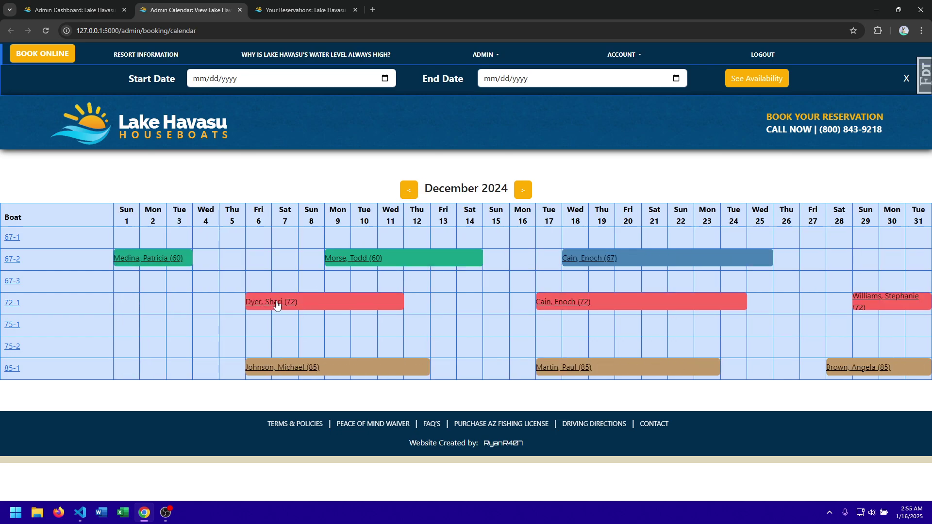
pyautogui.click(277, 304)
pyautogui.scroll(-10, 487, 265)
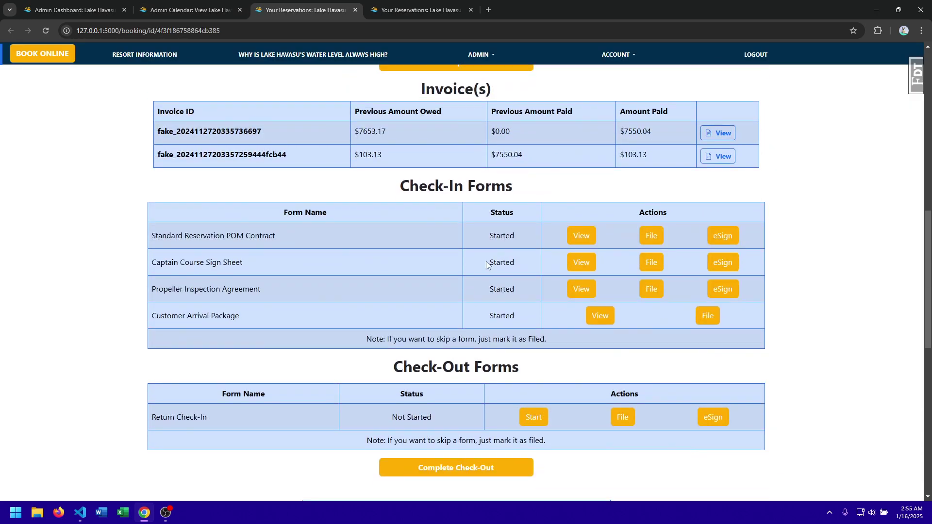
# Open the 72' Fun Seeker houseboat page from the reservation and examine its boarding and deposit information and user reviews
pyautogui.scroll(-10, 487, 265)
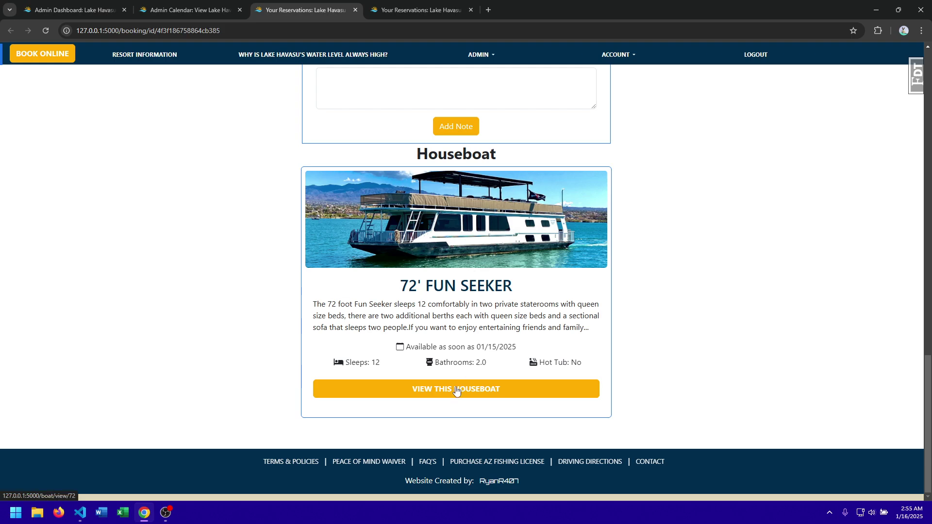
pyautogui.click(456, 390)
pyautogui.scroll(-15, 542, 278)
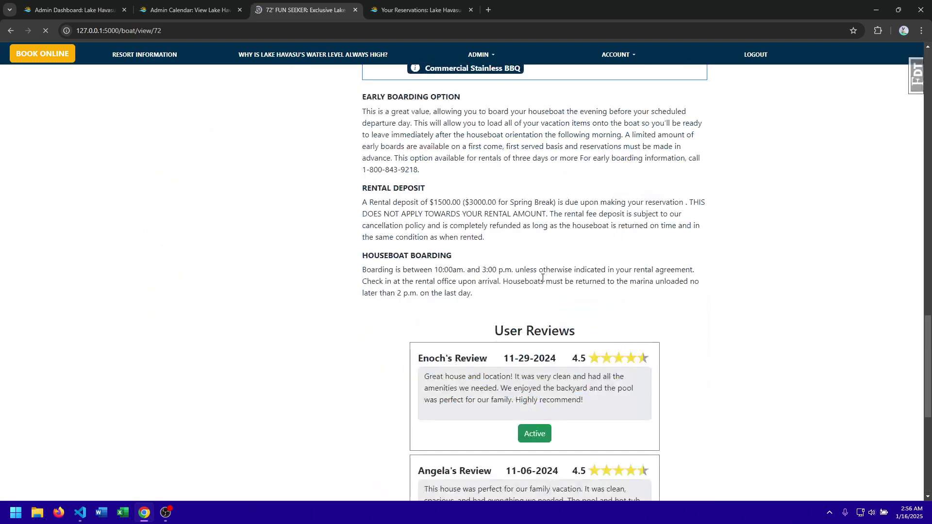
pyautogui.scroll(-7, 542, 278)
pyautogui.scroll(3, 468, 261)
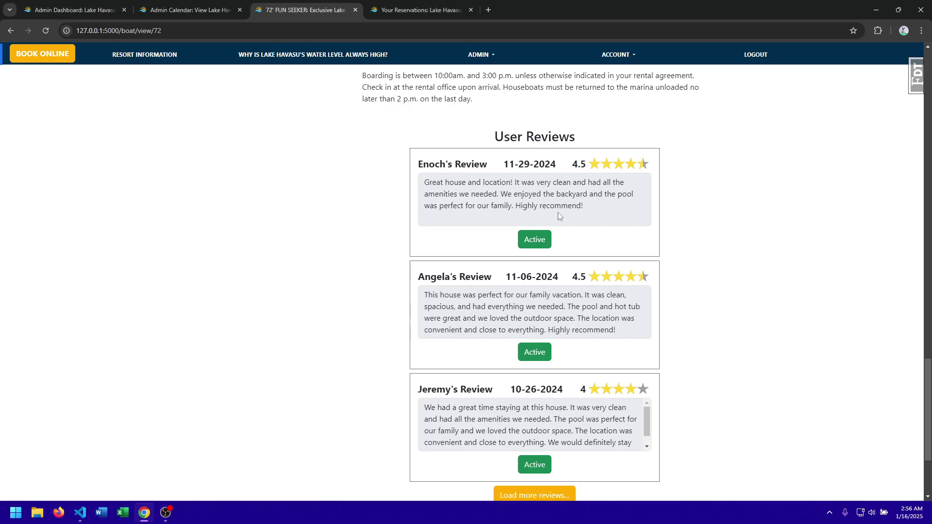
pyautogui.scroll(1, 558, 214)
pyautogui.scroll(-2, 665, 349)
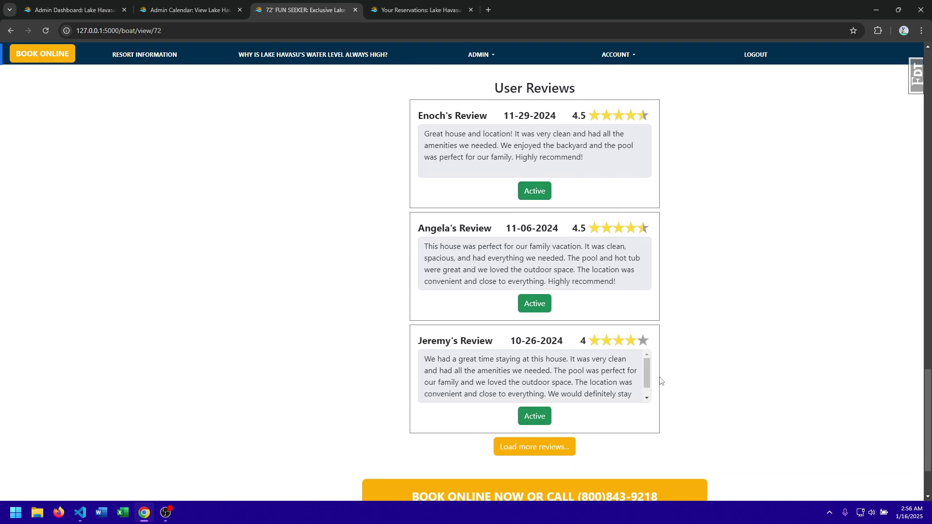
pyautogui.scroll(-1, 634, 374)
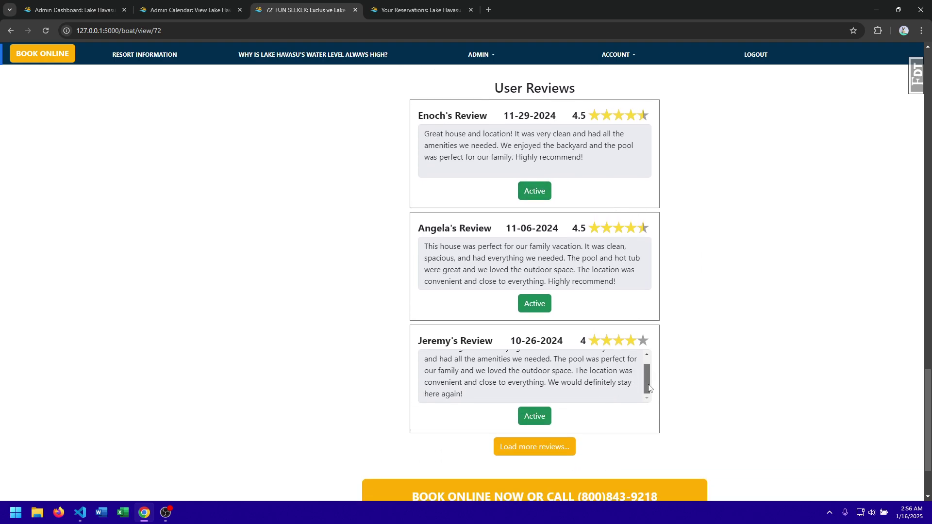
# Load more user reviews for the 72' Fun Seeker, view them, and return to the page's beginning
pyautogui.click(553, 439)
pyautogui.scroll(-3, 485, 233)
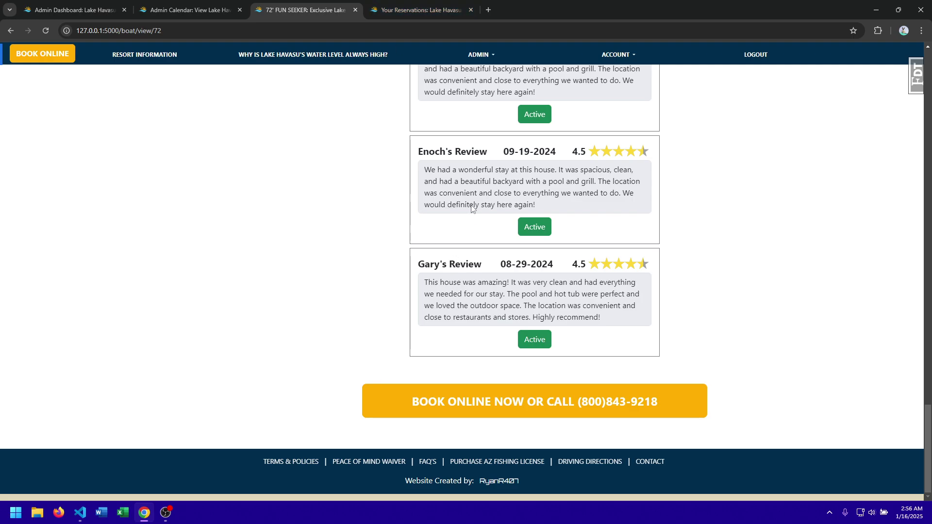
pyautogui.scroll(15, 471, 207)
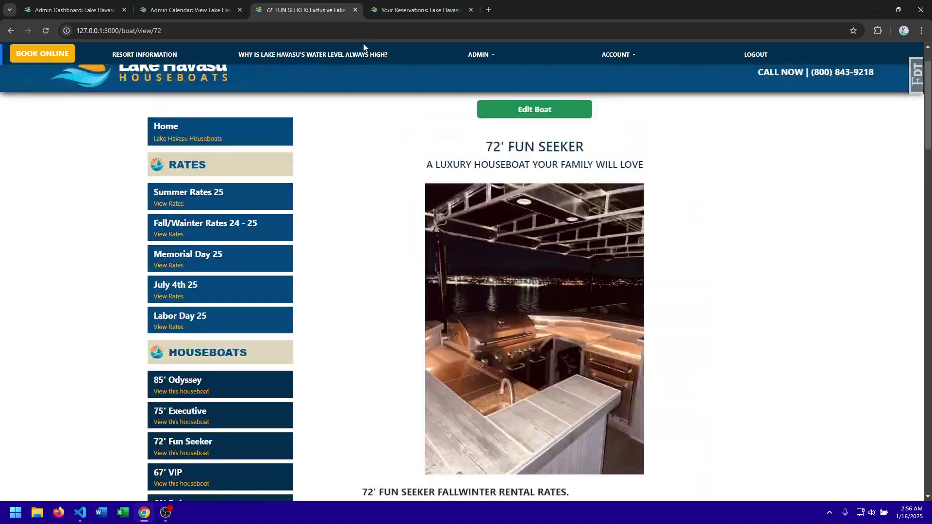
# Switch to the February 10 reservation's tab and review its forms, payment summary and fees once more
pyautogui.click(419, 11)
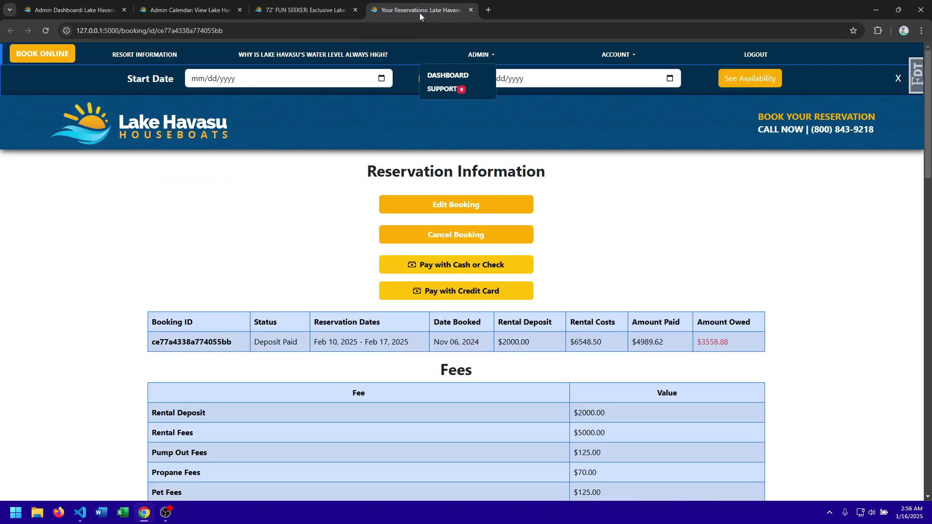
pyautogui.scroll(-15, 420, 212)
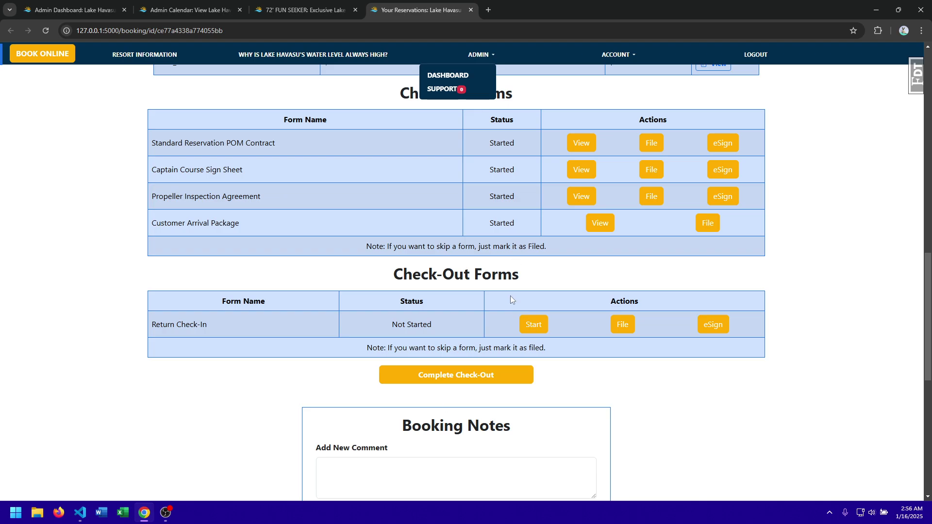
pyautogui.scroll(10, 464, 385)
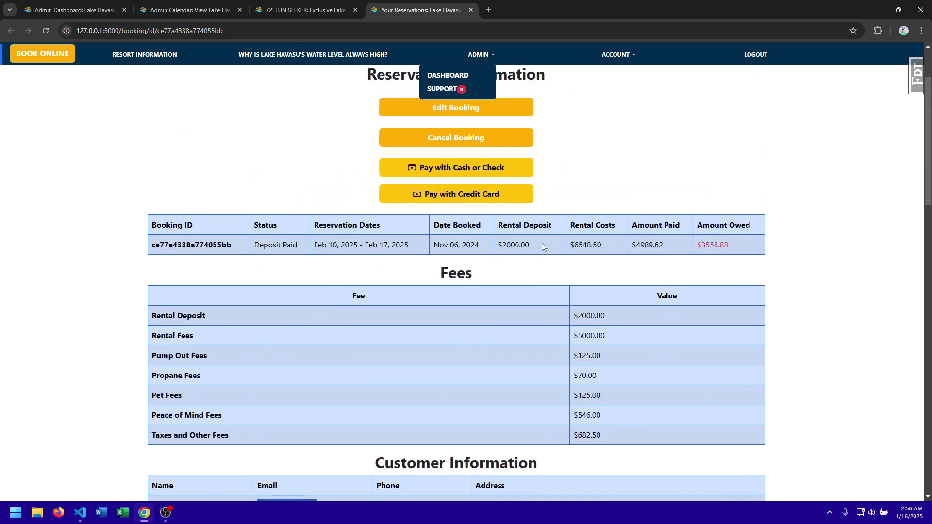
pyautogui.scroll(3, 542, 243)
# Return to the admin dashboard and open the current and future reservations list
pyautogui.click(166, 8)
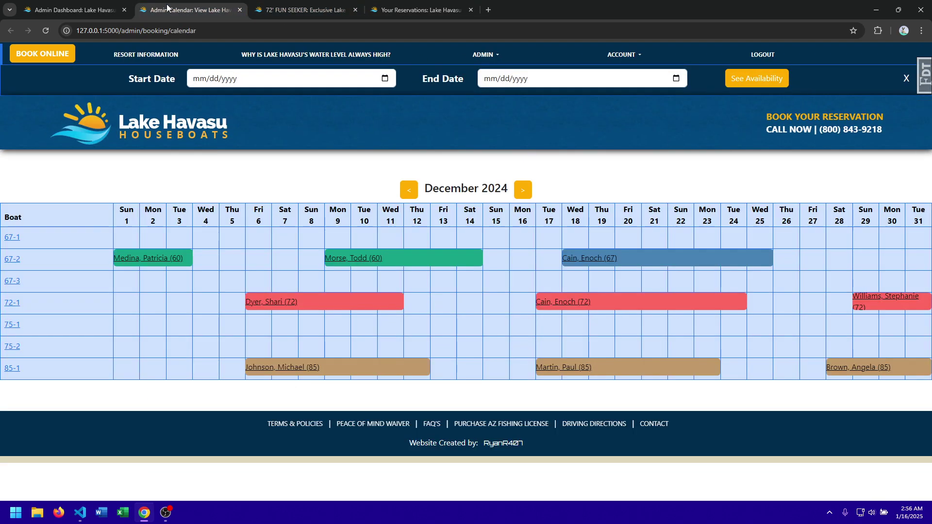
pyautogui.click(92, 8)
pyautogui.scroll(2, 520, 181)
pyautogui.scroll(-3, 436, 243)
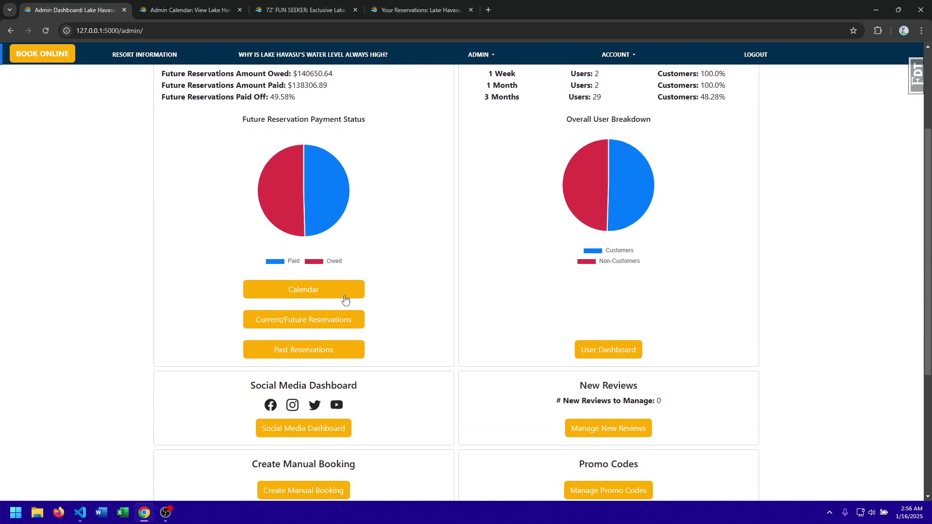
pyautogui.click(307, 321)
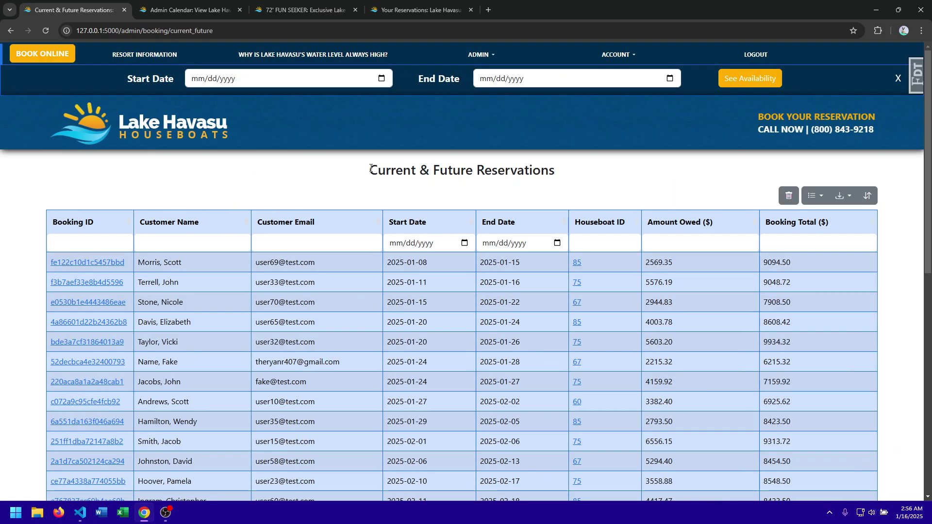
# Examine the Current & Future Reservations table with its booking dates, houseboats and amounts
pyautogui.moveTo(370, 169); pyautogui.dragTo(535, 169)
pyautogui.click(535, 170)
pyautogui.scroll(-5, 520, 458)
pyautogui.scroll(5, 452, 425)
# Go back to the admin dashboard and close the calendar, houseboat and reservation tabs
pyautogui.click(500, 60)
pyautogui.click(467, 71)
pyautogui.click(239, 10)
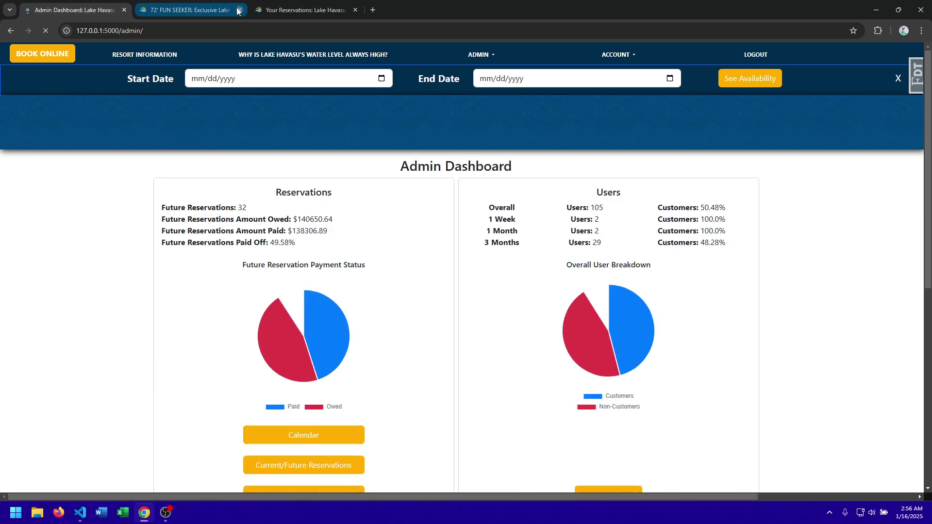
pyautogui.click(238, 10)
pyautogui.click(239, 10)
# Examine the dashboard's sections for reservations, social media, reviews, manual booking, promo codes, returns and new boats
pyautogui.scroll(-4, 534, 213)
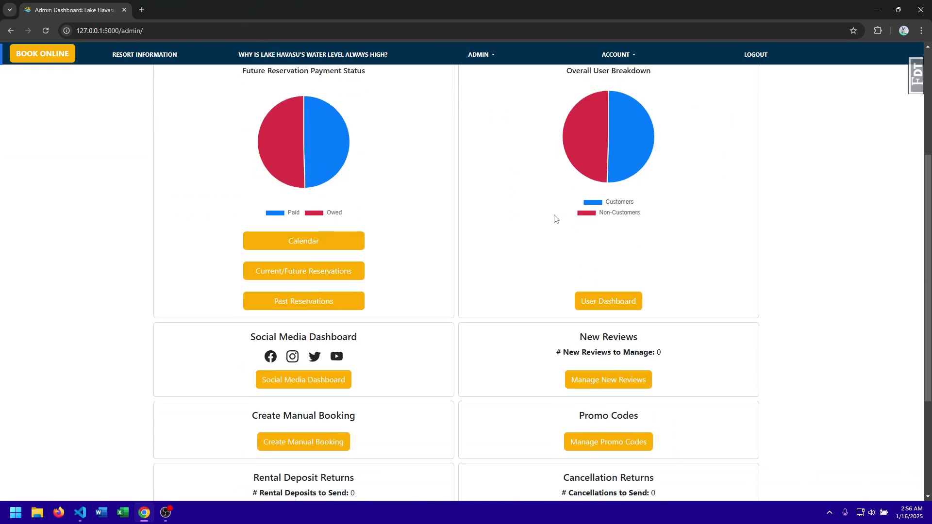
pyautogui.scroll(-2, 485, 233)
pyautogui.scroll(2, 609, 216)
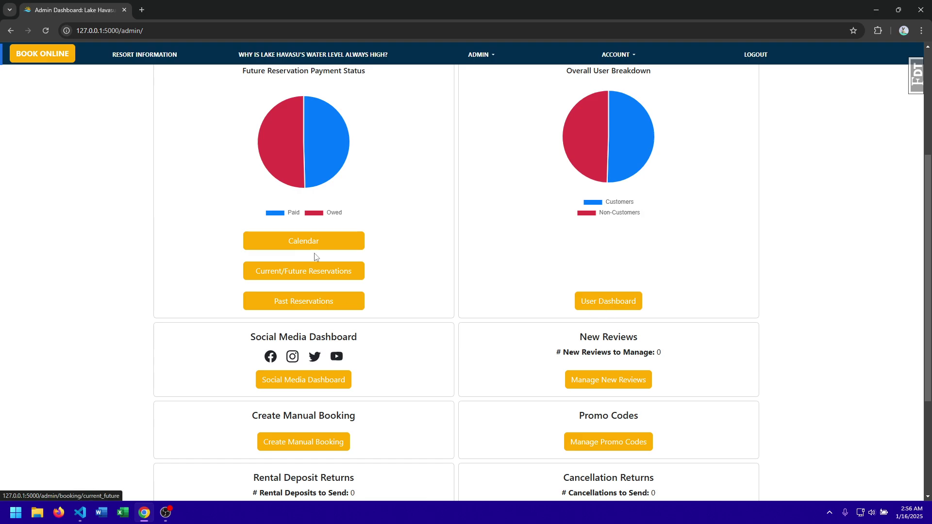
pyautogui.scroll(-2, 291, 291)
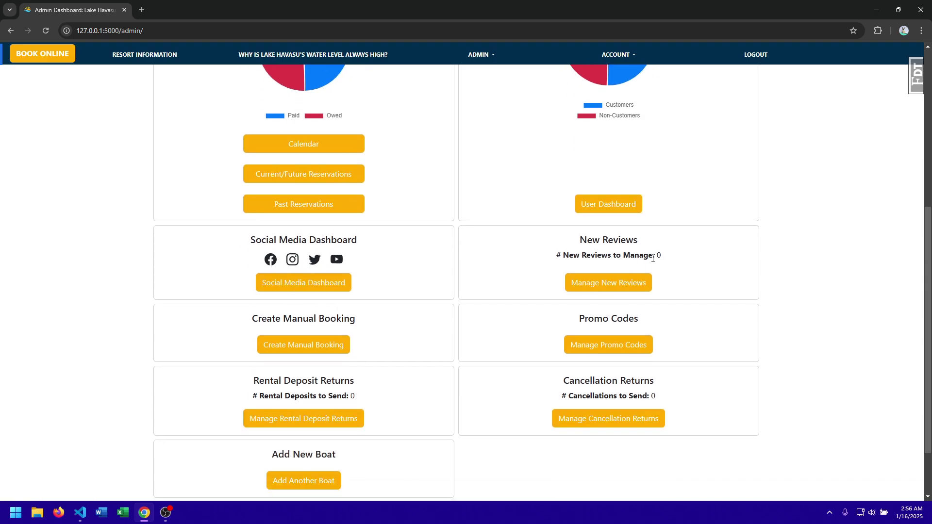
pyautogui.scroll(-1, 652, 259)
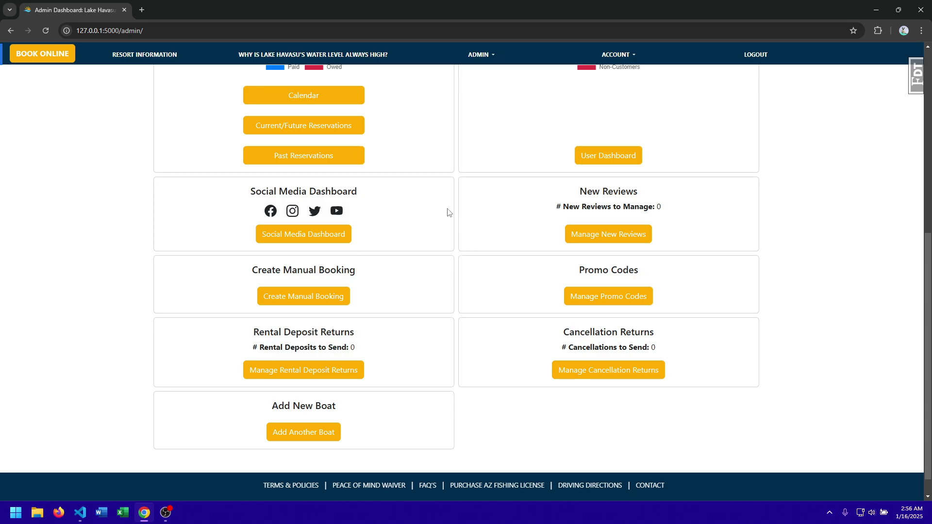
# Open the Create Manual Booking page in a new browser tab and switch to it
pyautogui.rightClick(311, 302)
pyautogui.click(339, 307)
pyautogui.click(187, 10)
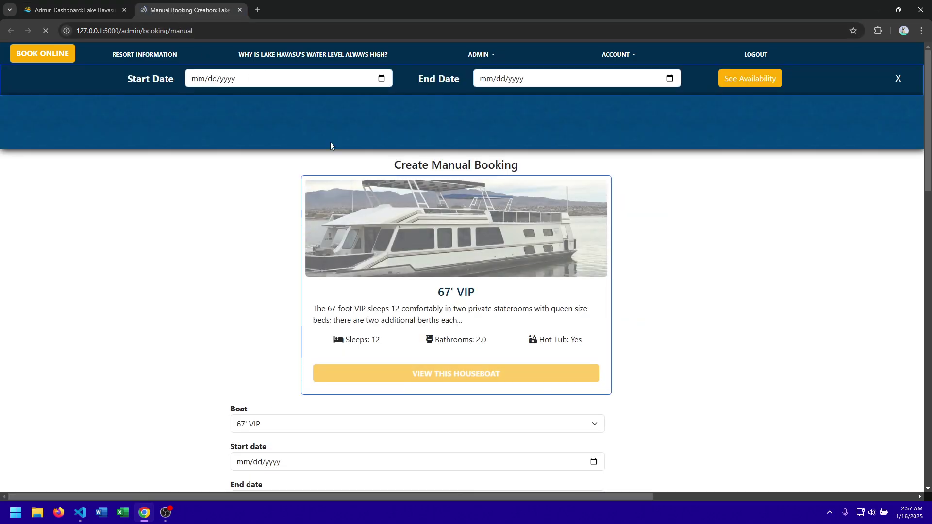
# Examine the manual booking form's boat, date, fee, promo code and customer fields, and return to its beginning
pyautogui.scroll(-2, 426, 187)
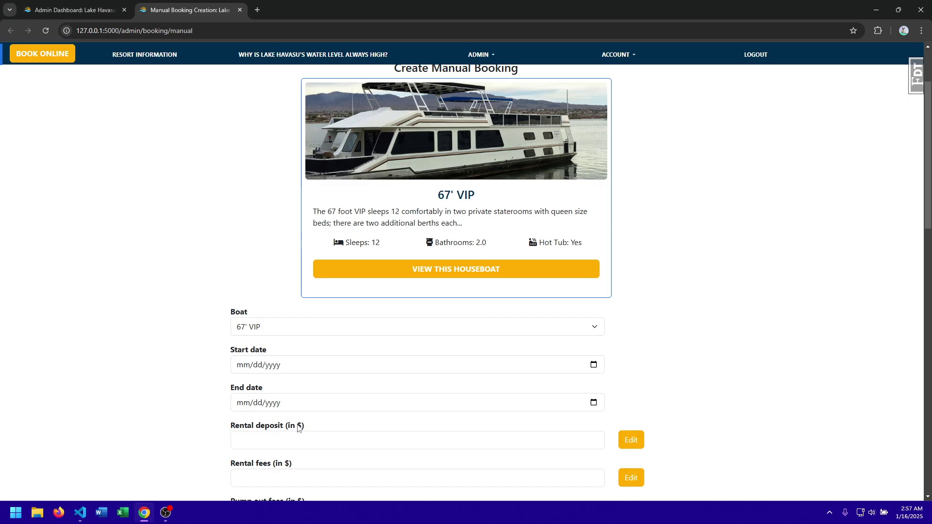
pyautogui.scroll(-9, 297, 427)
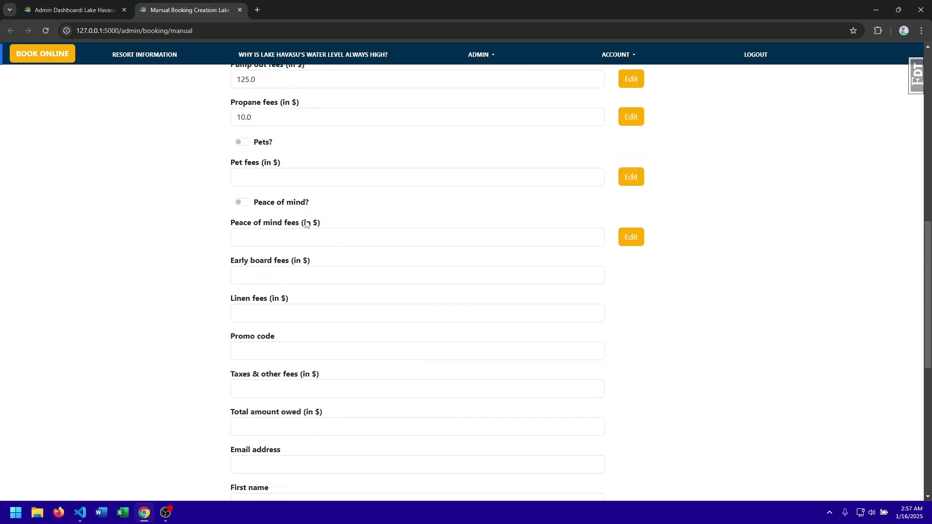
pyautogui.scroll(-3, 306, 224)
pyautogui.scroll(-4, 282, 364)
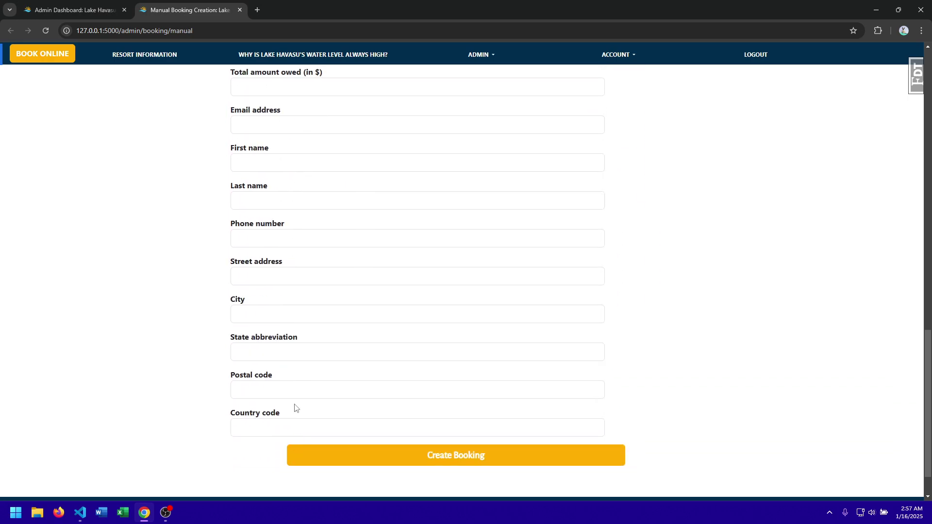
pyautogui.scroll(4, 389, 320)
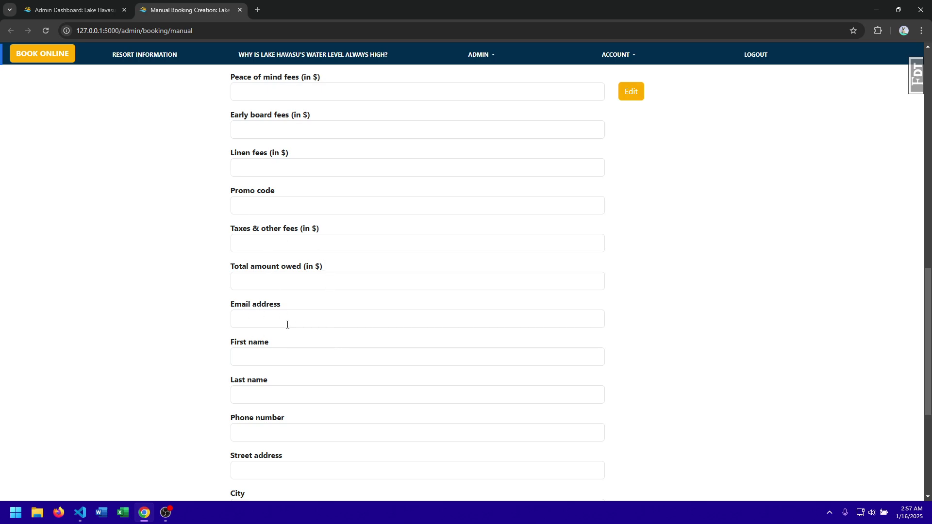
pyautogui.scroll(-2, 287, 324)
pyautogui.scroll(11, 248, 170)
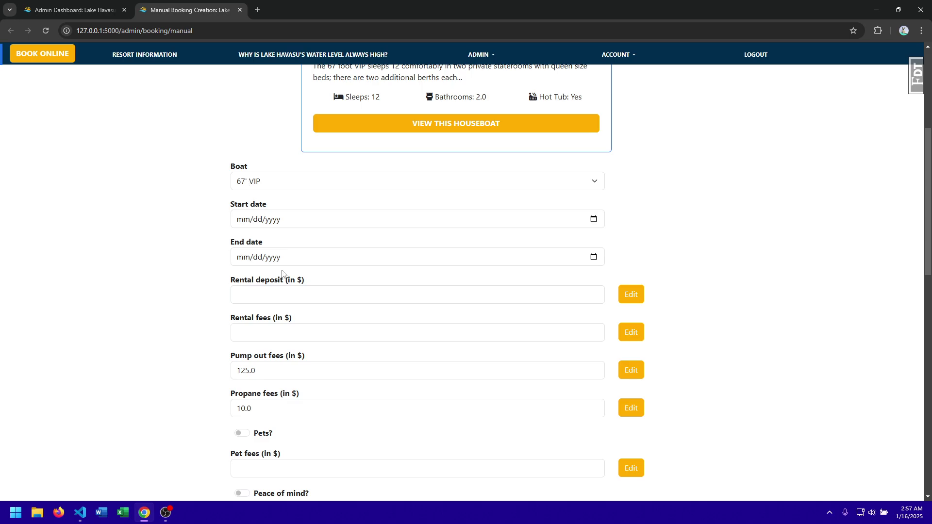
pyautogui.scroll(-8, 281, 272)
pyautogui.scroll(5, 283, 253)
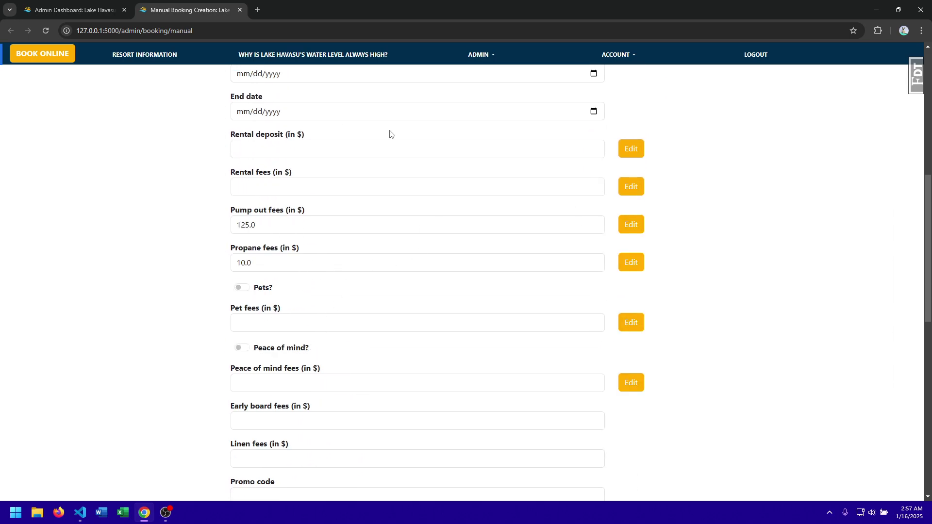
pyautogui.scroll(1, 253, 310)
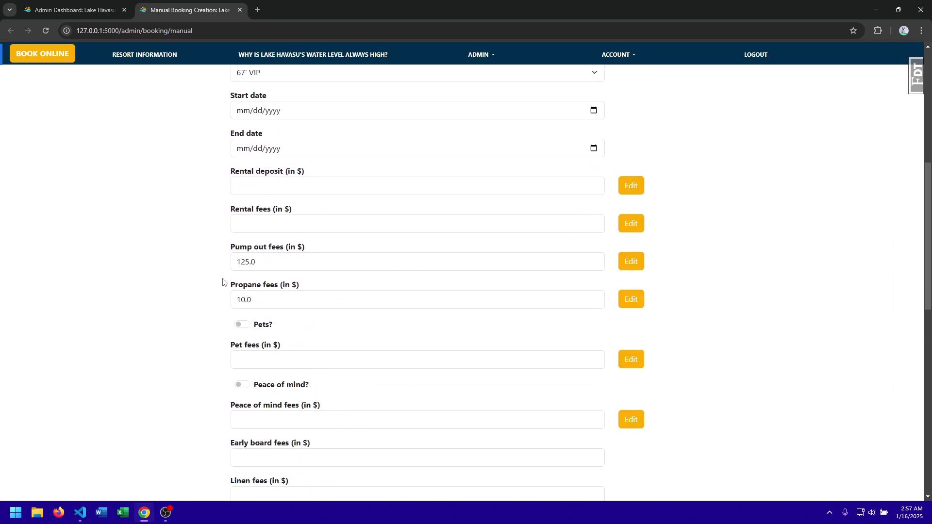
pyautogui.scroll(-2, 325, 368)
pyautogui.scroll(-6, 261, 255)
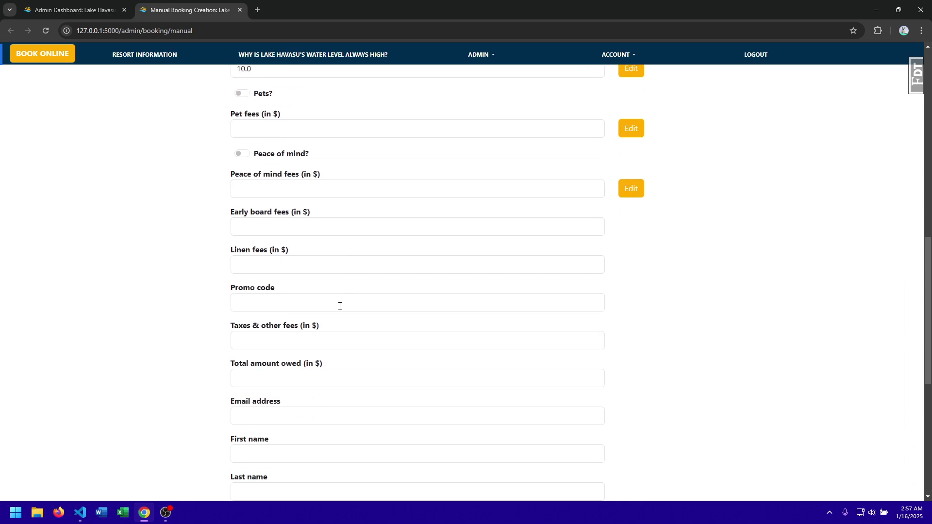
pyautogui.scroll(-3, 337, 416)
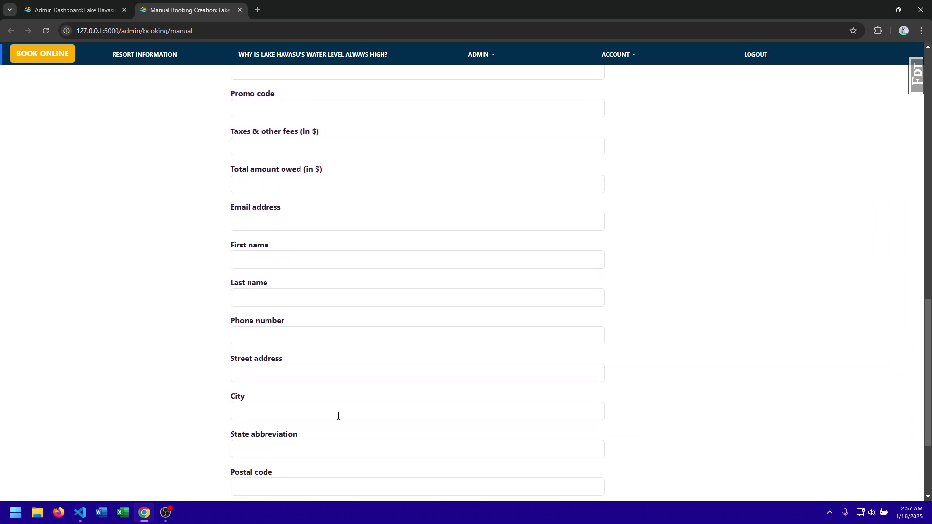
pyautogui.scroll(17, 441, 383)
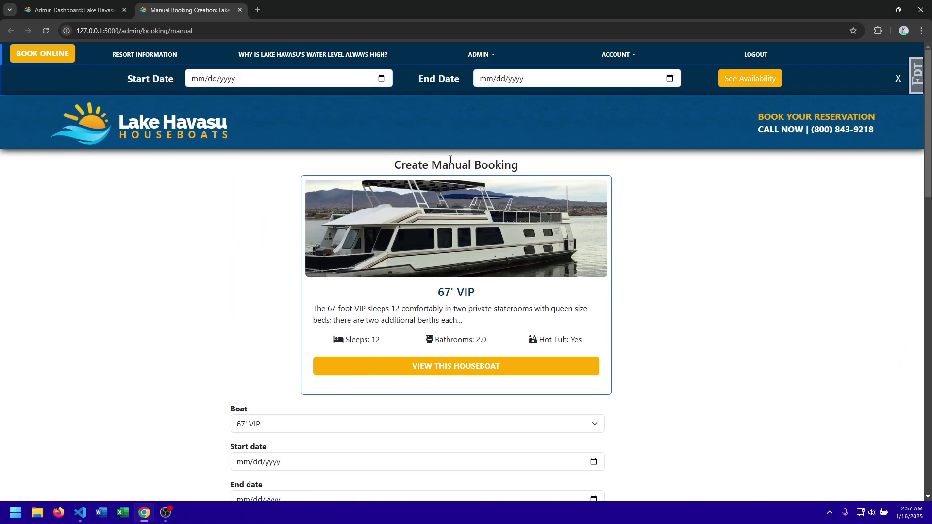
# Return to the admin dashboard, open the promo code management page in a new tab and switch to it
pyautogui.click(480, 55)
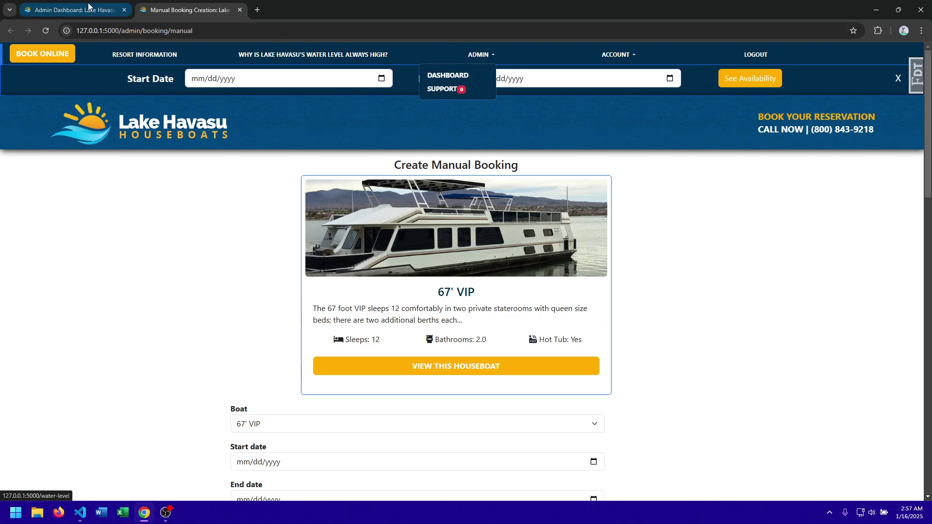
pyautogui.click(73, 10)
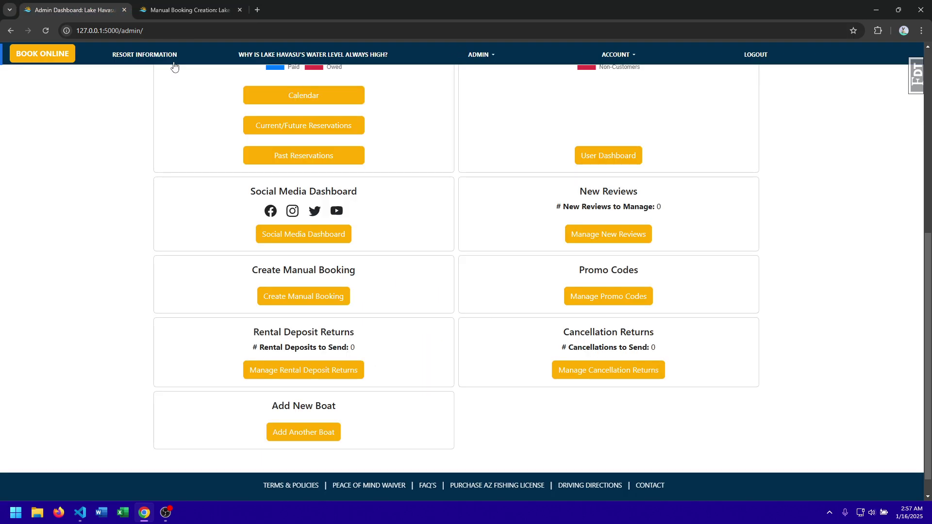
pyautogui.rightClick(602, 297)
pyautogui.click(630, 301)
pyautogui.click(305, 10)
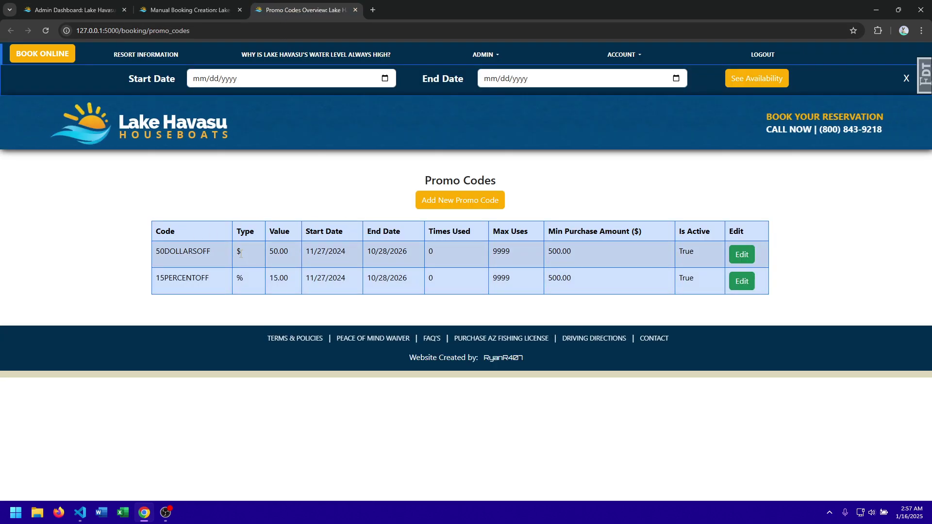
# Review the 50DOLLARSOFF and 15PERCENTOFF codes' types, validity dates, usage limits and minimum purchase, and return to the admin dashboard
pyautogui.moveTo(290, 252); pyautogui.dragTo(238, 280)
pyautogui.click(509, 253)
pyautogui.doubleClick(573, 252)
pyautogui.moveTo(407, 253); pyautogui.dragTo(307, 254)
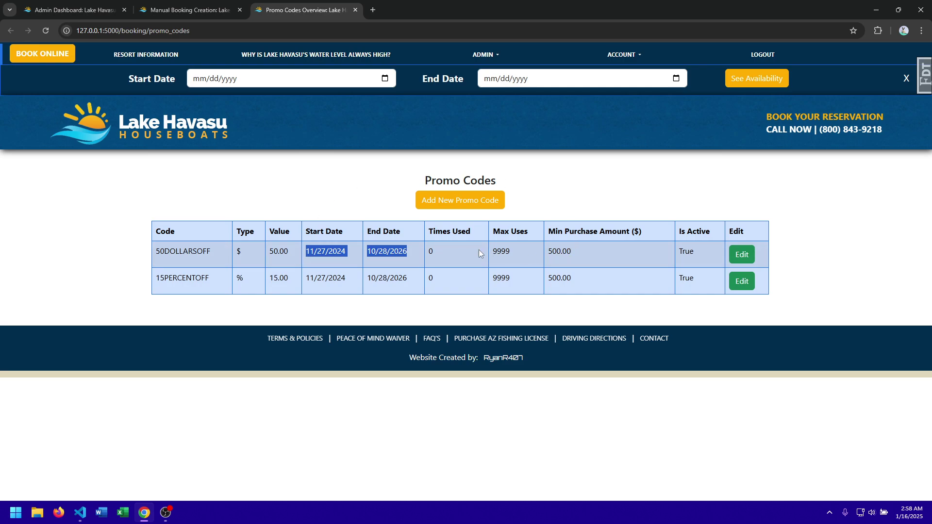
pyautogui.moveTo(479, 253); pyautogui.dragTo(415, 255)
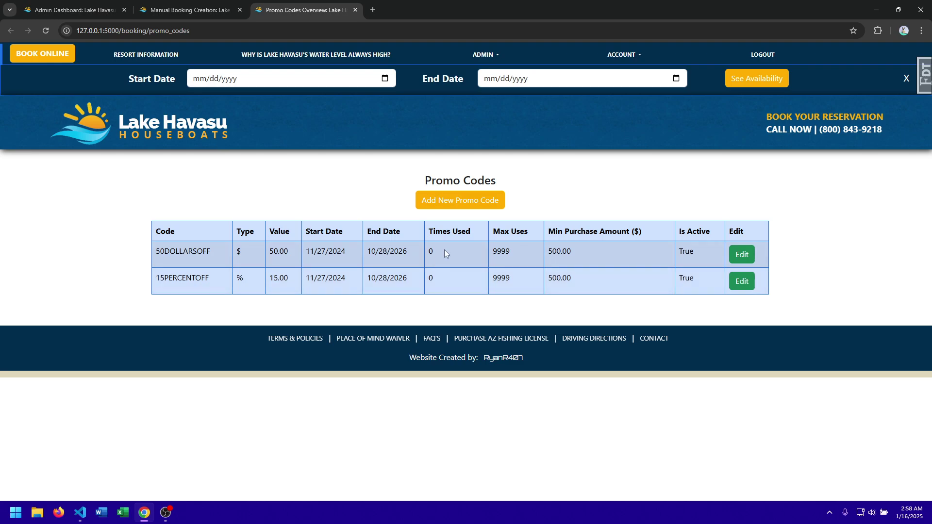
pyautogui.click(658, 253)
pyautogui.click(178, 11)
pyautogui.click(73, 9)
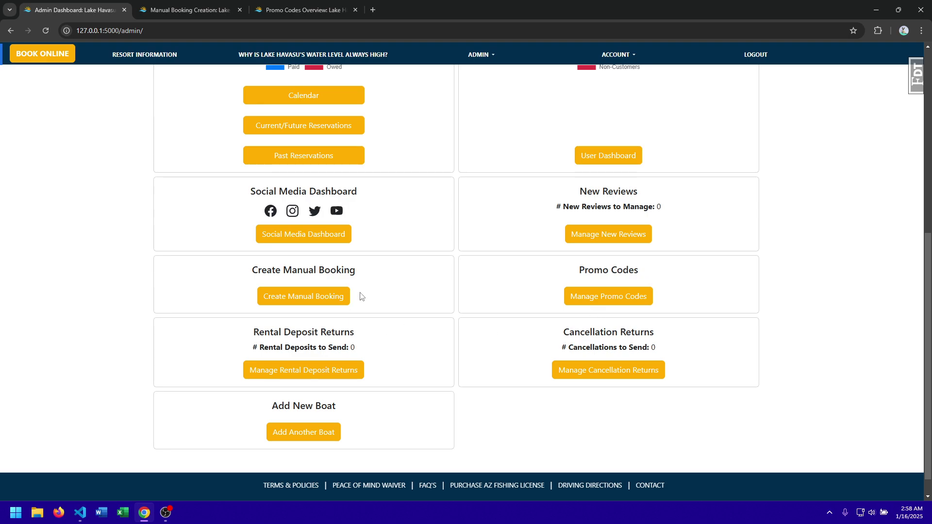
# Review the admin dashboard's rental deposit returns, cancellation returns and new boat sections, and return to its beginning
pyautogui.scroll(-1, 278, 324)
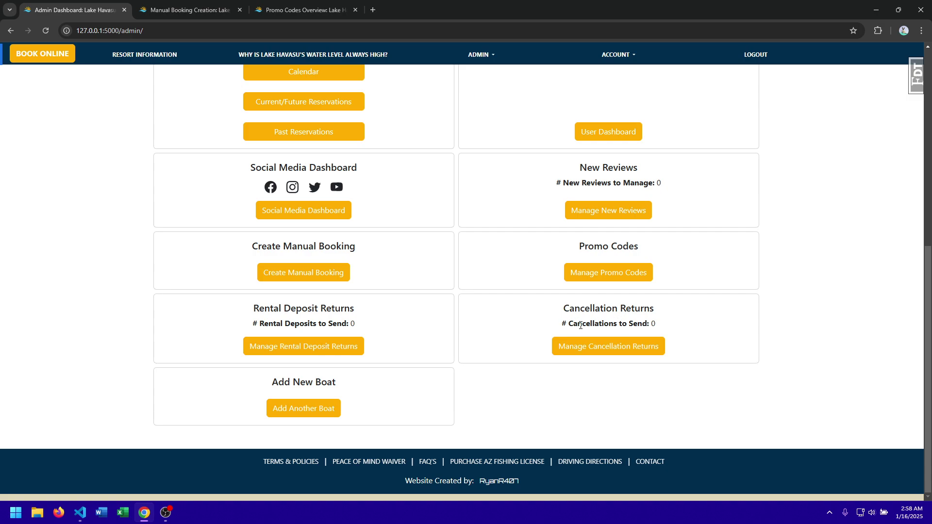
pyautogui.moveTo(578, 324); pyautogui.dragTo(691, 334)
pyautogui.click(596, 335)
pyautogui.scroll(8, 431, 318)
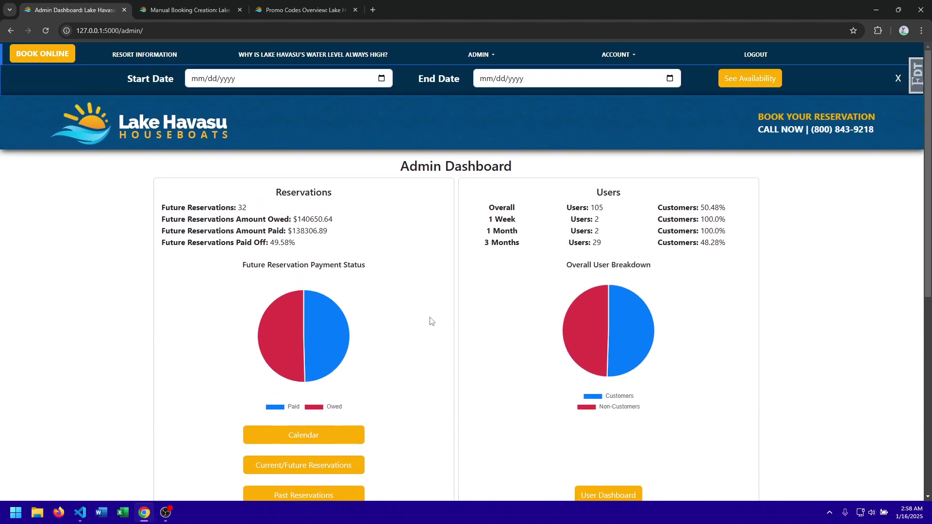
# From the site's home page, open the 85' Odyssey houseboat and bring up its edit form
pyautogui.click(136, 128)
pyautogui.scroll(-5, 259, 299)
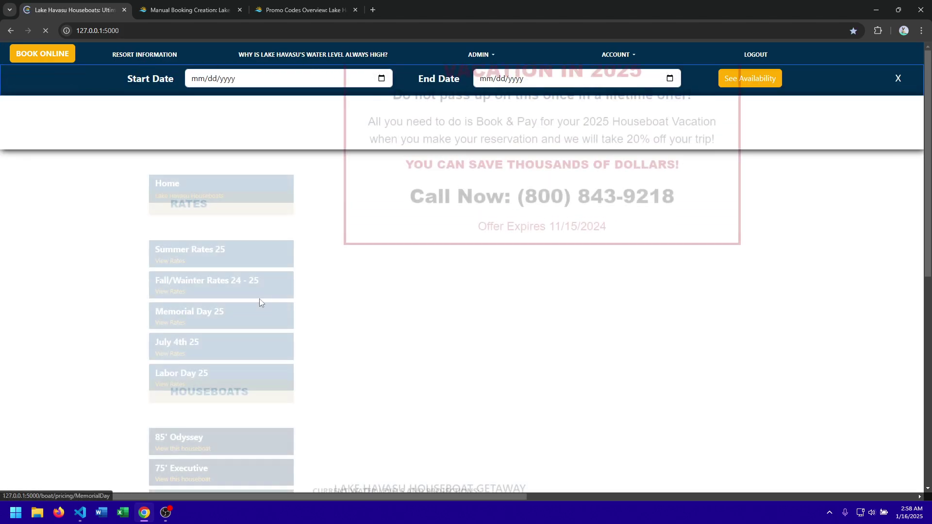
pyautogui.click(194, 200)
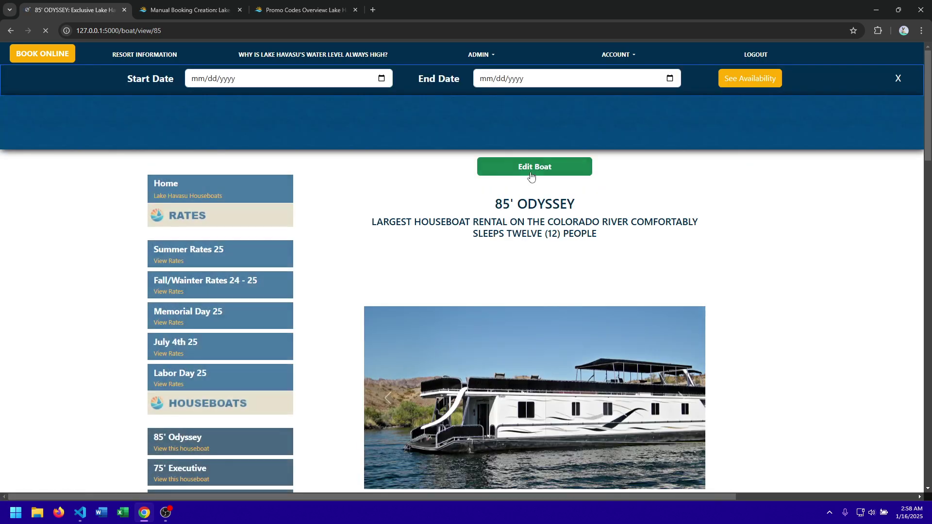
pyautogui.click(535, 172)
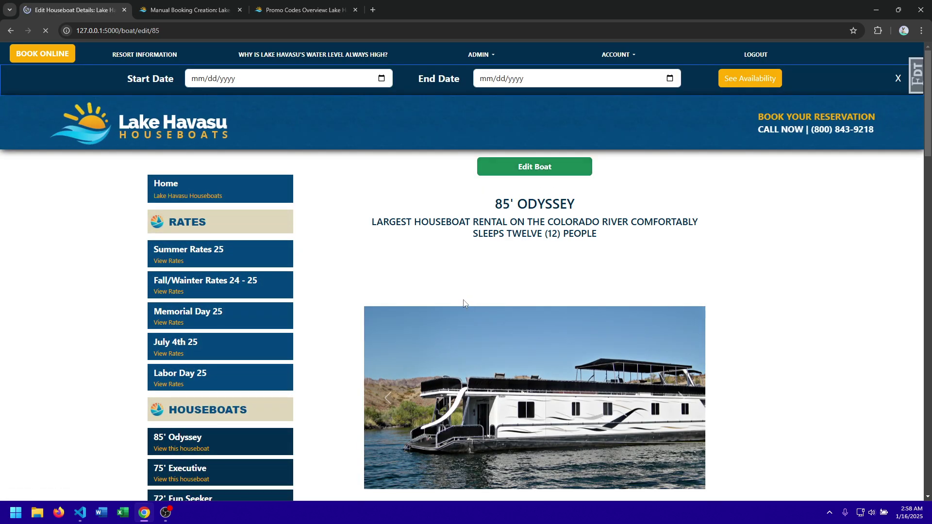
# Examine the 85' Odyssey edit form's photos, floor plan, description, capacity, features, inventories, deposit and fee fields, and return to the photos
pyautogui.scroll(-10, 412, 275)
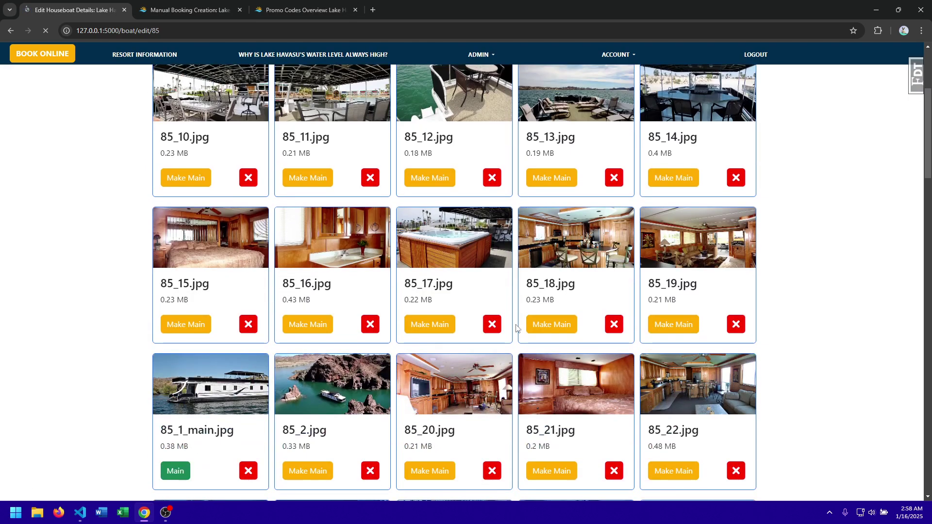
pyautogui.scroll(-10, 412, 275)
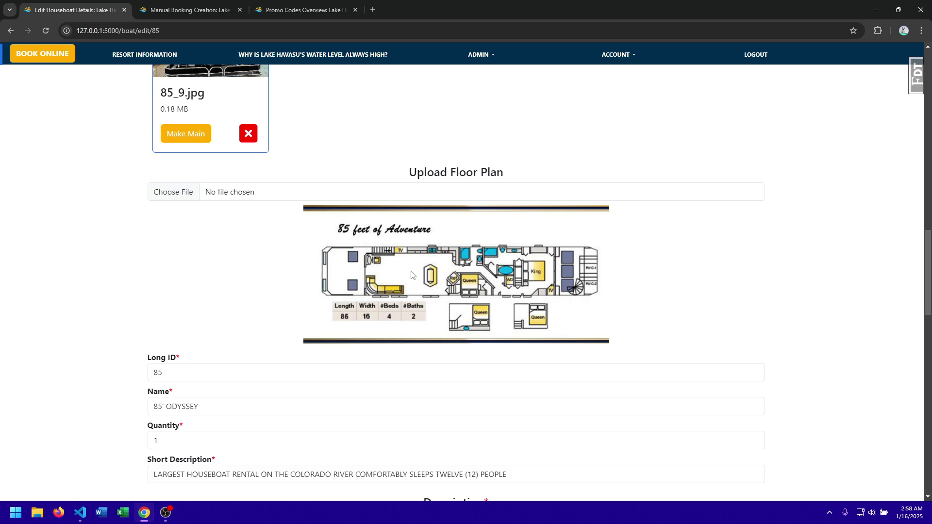
pyautogui.scroll(-15, 277, 246)
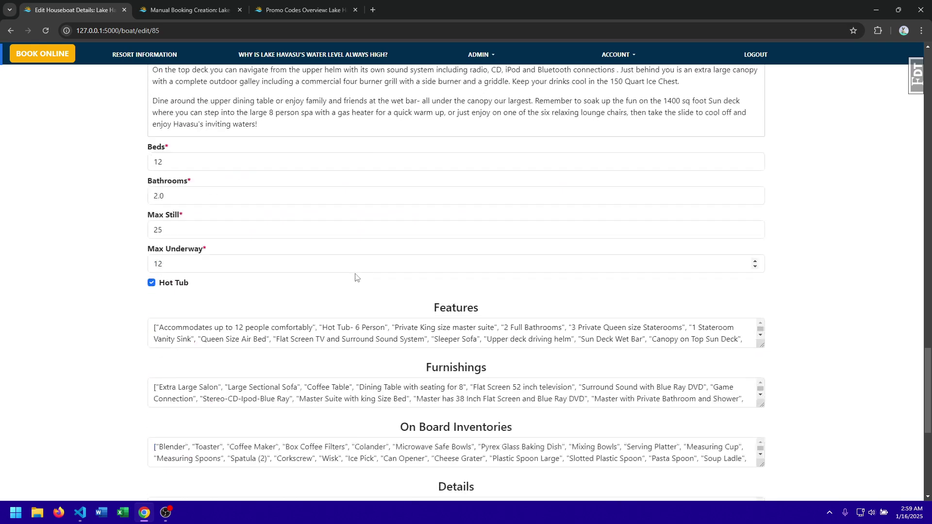
pyautogui.scroll(7, 305, 253)
pyautogui.scroll(-4, 291, 238)
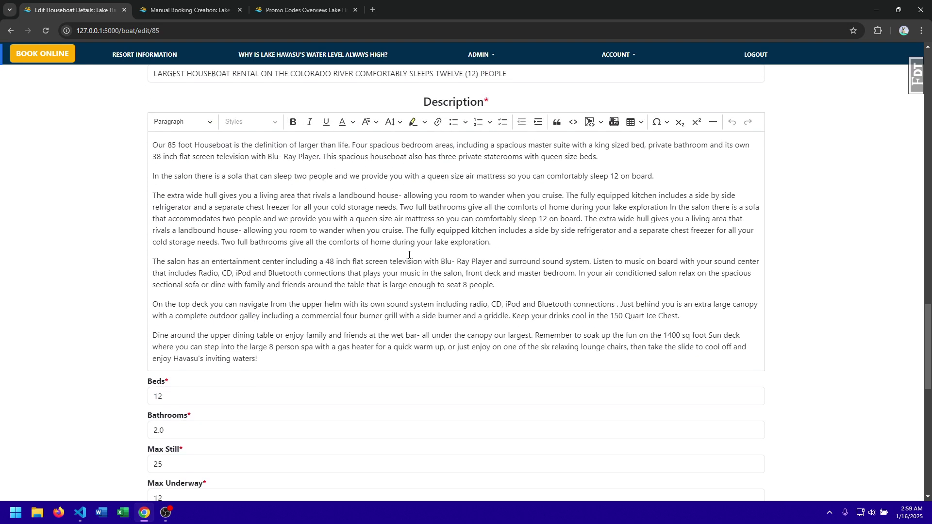
pyautogui.scroll(-4, 285, 230)
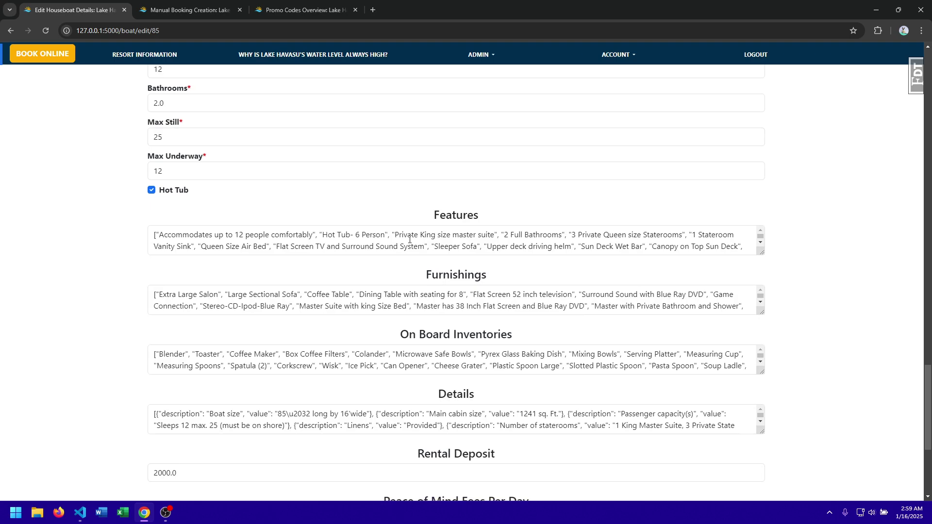
pyautogui.scroll(-6, 375, 256)
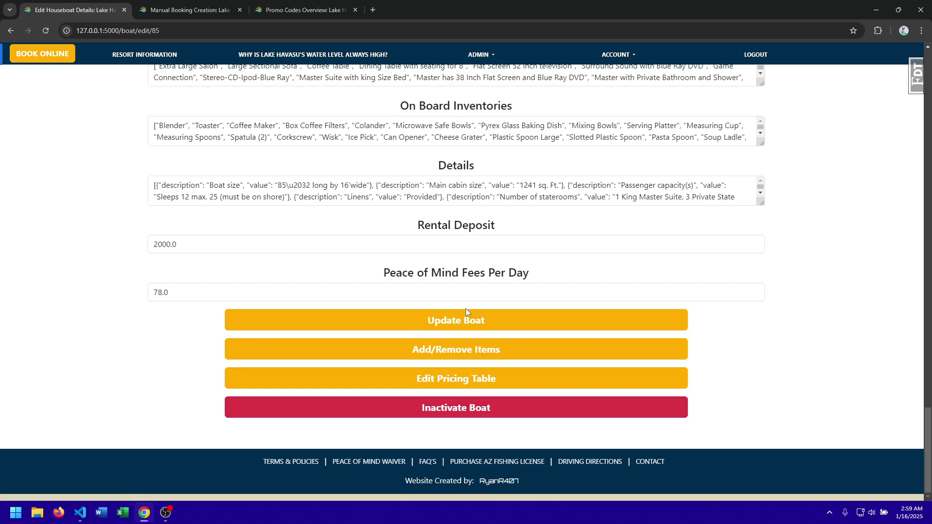
pyautogui.scroll(20, 364, 307)
pyautogui.scroll(10, 363, 307)
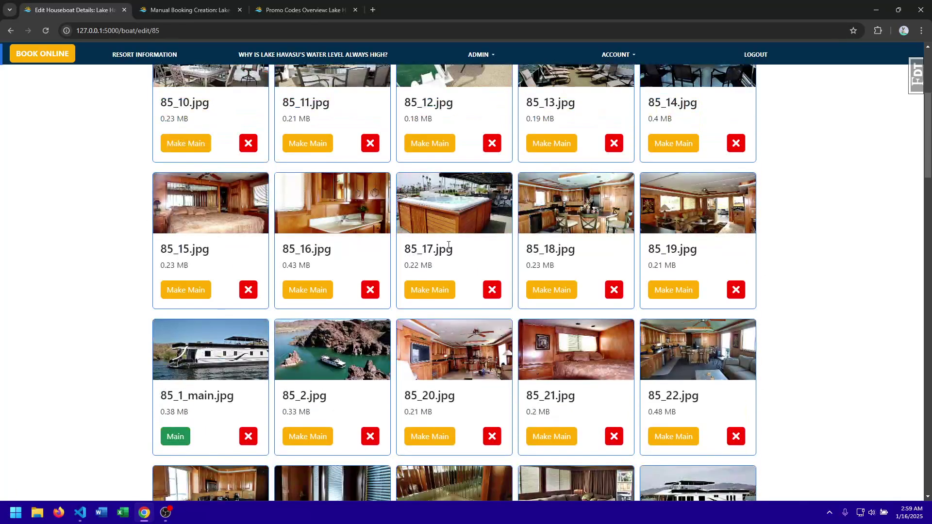